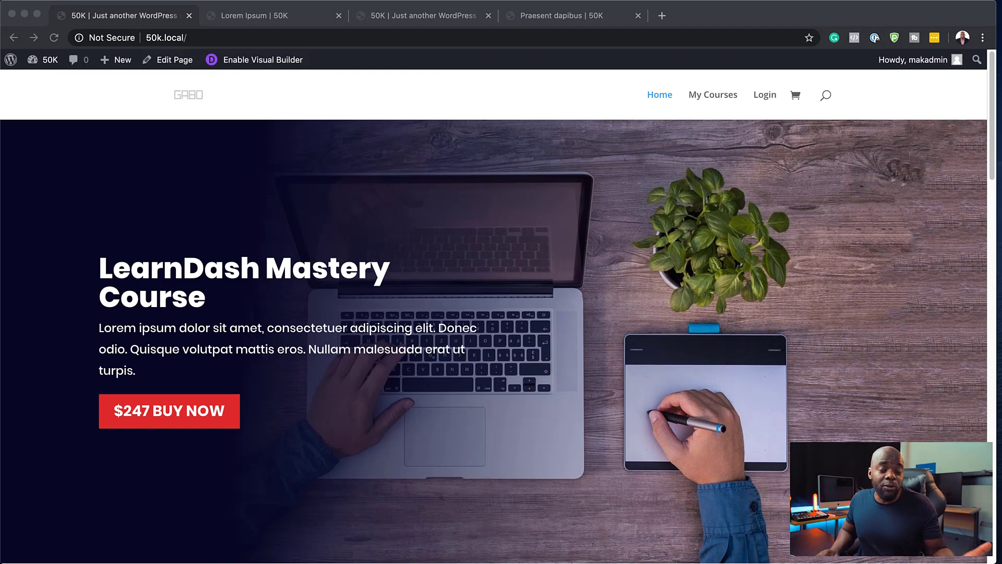
# Step: Switch to the custom-header version of the home page and try its search field
pyautogui.scroll(-20, 493, 334)
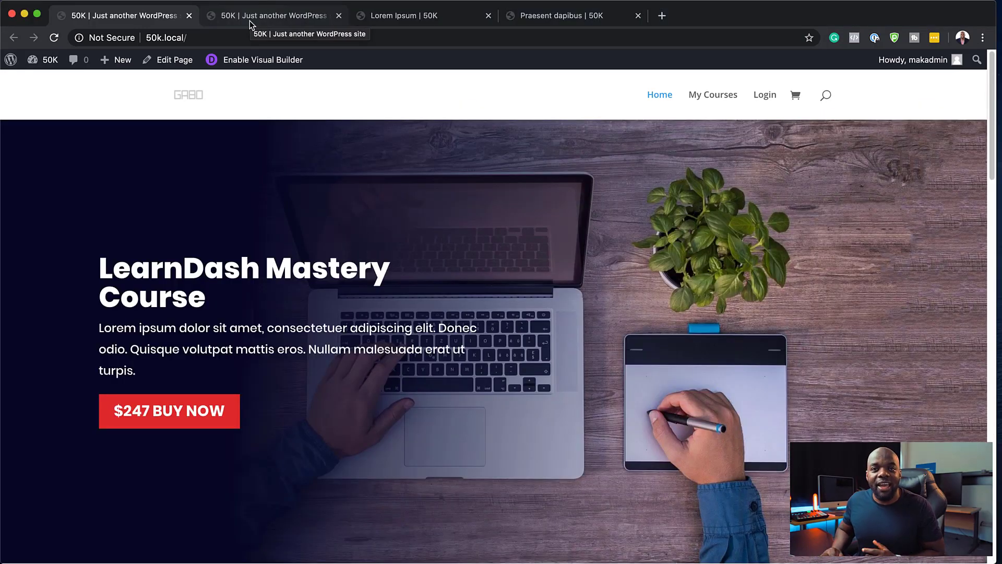
pyautogui.click(250, 20)
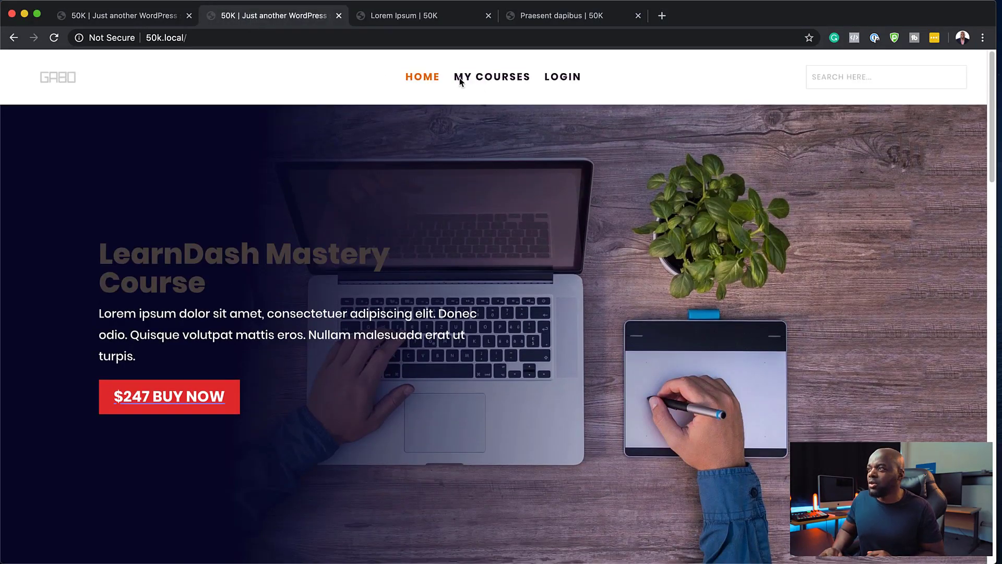
pyautogui.scroll(-3, 493, 237)
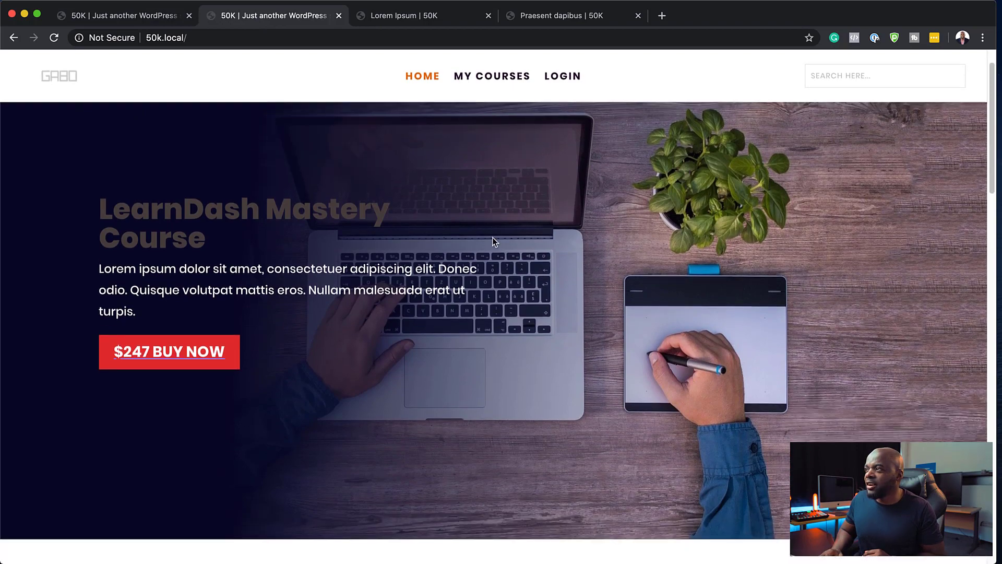
pyautogui.scroll(3, 493, 237)
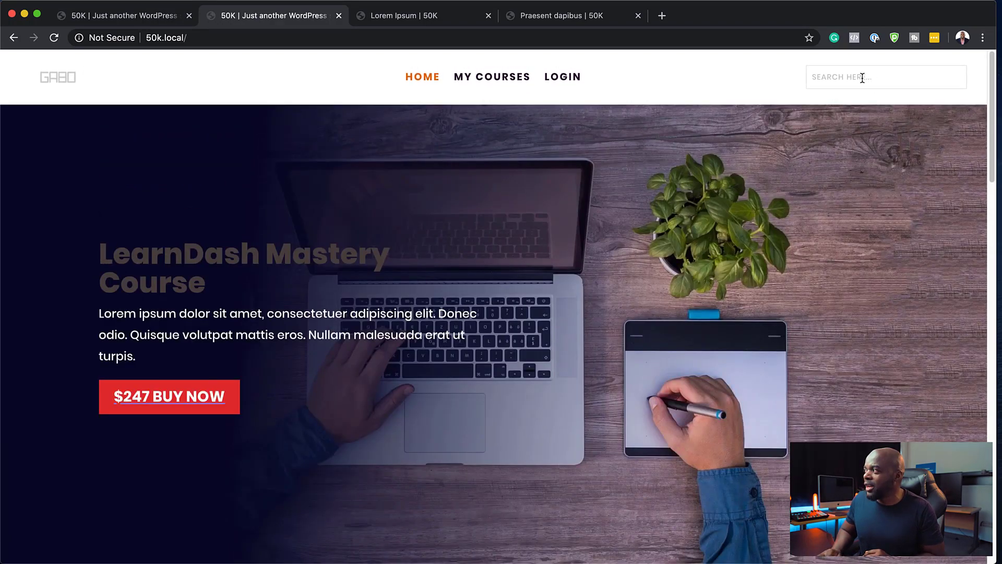
pyautogui.click(843, 77)
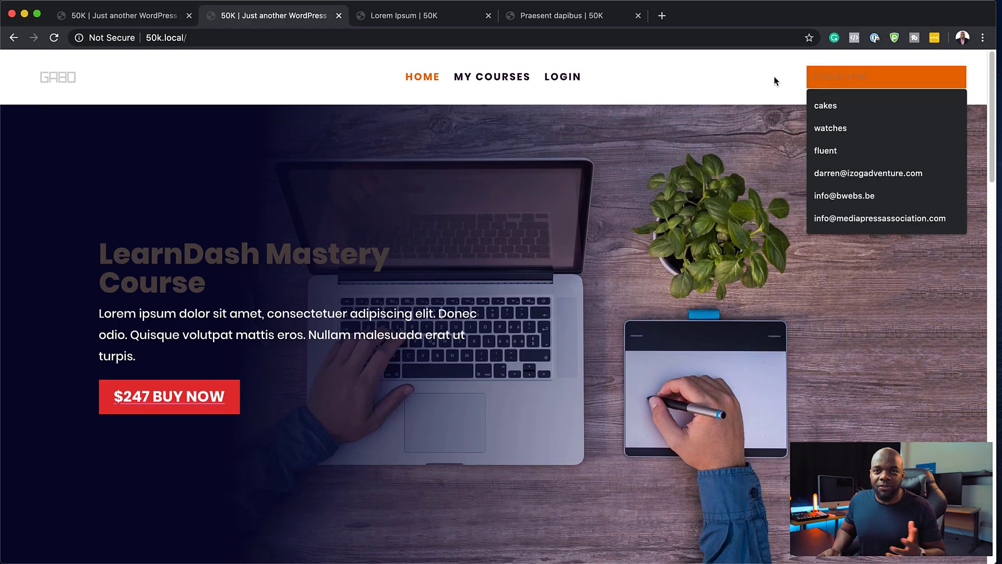
pyautogui.click(691, 188)
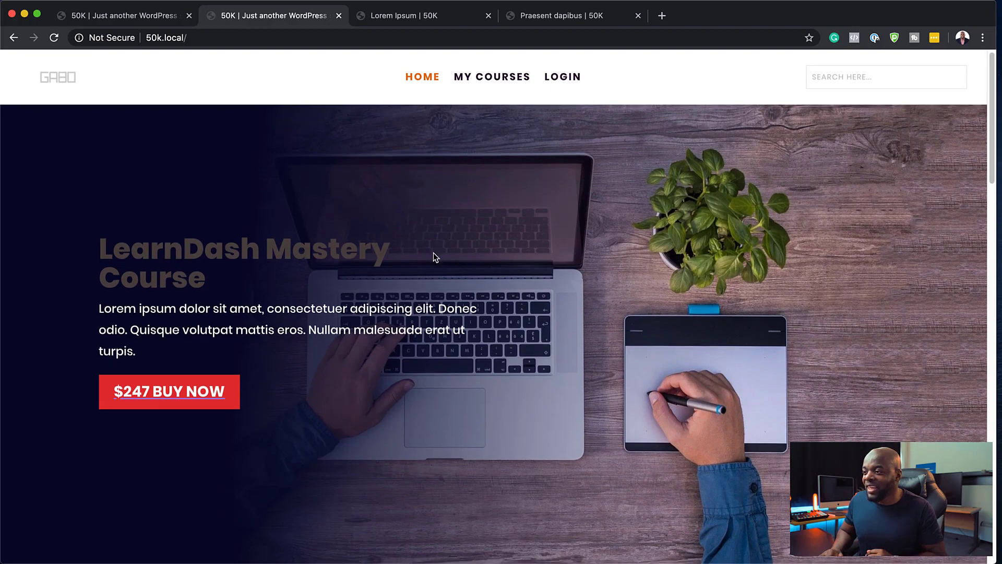
# Step: Compare the page with the default-header tab, then return to the custom-header version
pyautogui.scroll(-10, 434, 253)
pyautogui.scroll(-15, 433, 254)
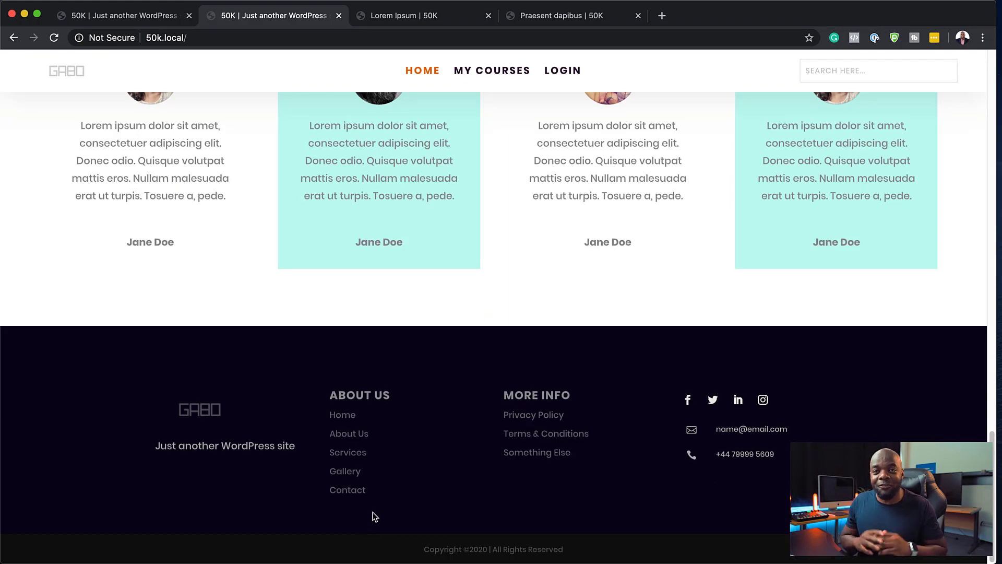
pyautogui.click(138, 17)
pyautogui.scroll(-15, 431, 448)
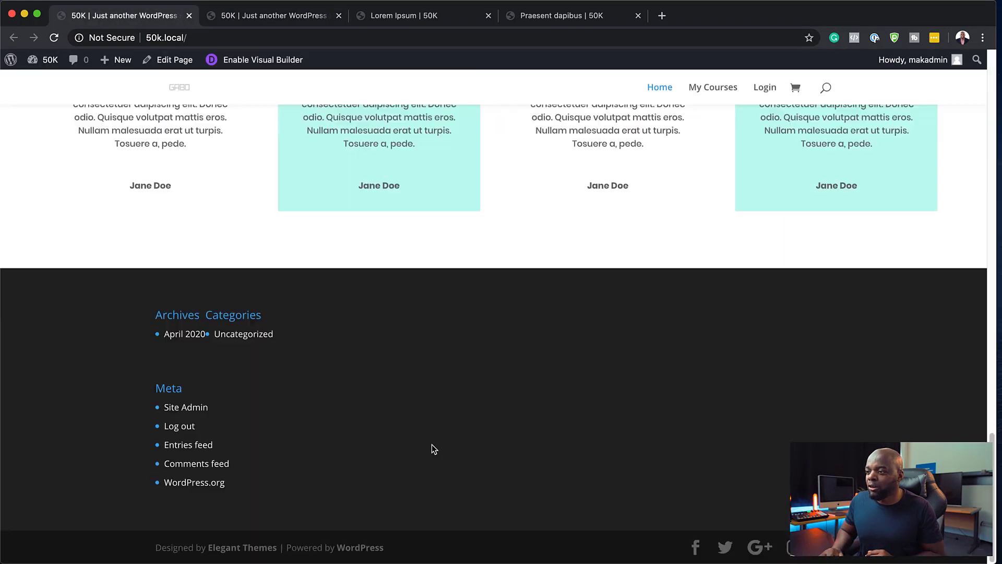
pyautogui.click(282, 15)
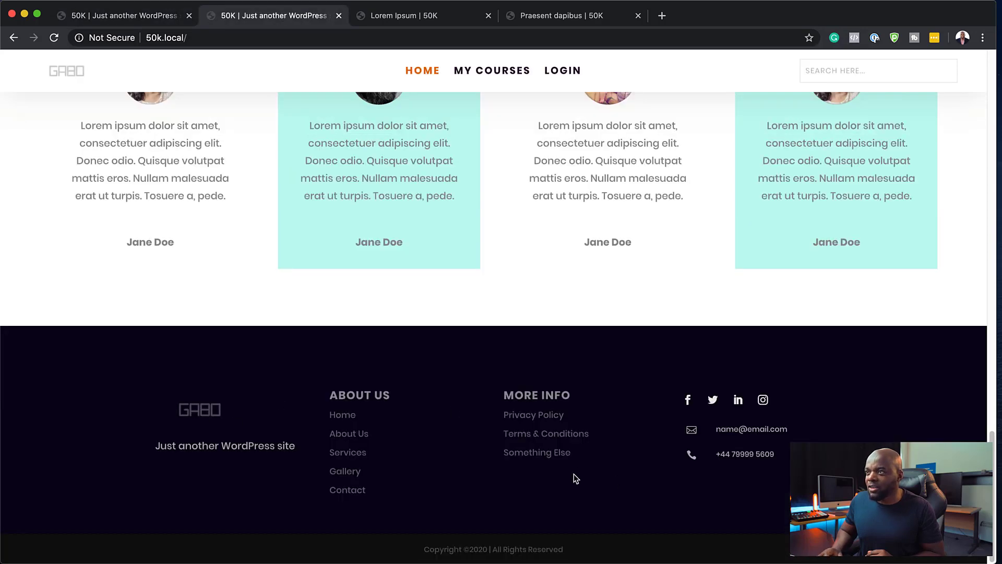
pyautogui.scroll(15, 575, 474)
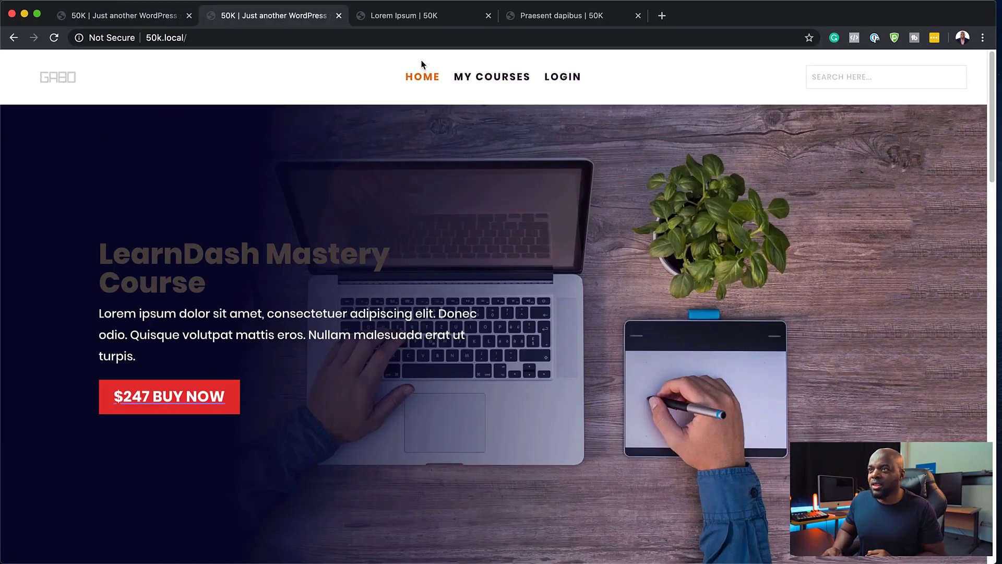
# Step: View the Lorem Ipsum post down to its footer, then switch to the Praesent dapibus post
pyautogui.click(429, 18)
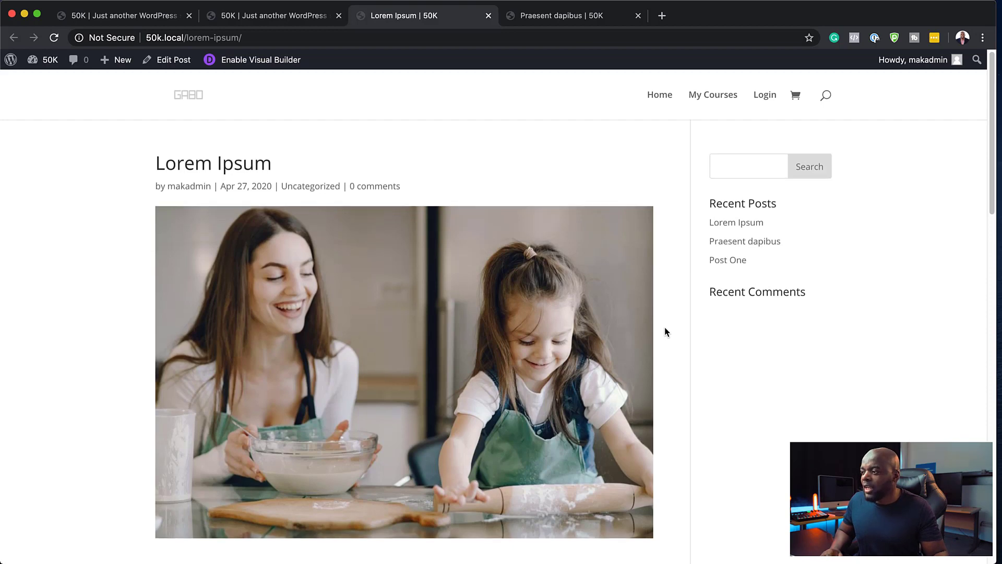
pyautogui.scroll(-15, 666, 327)
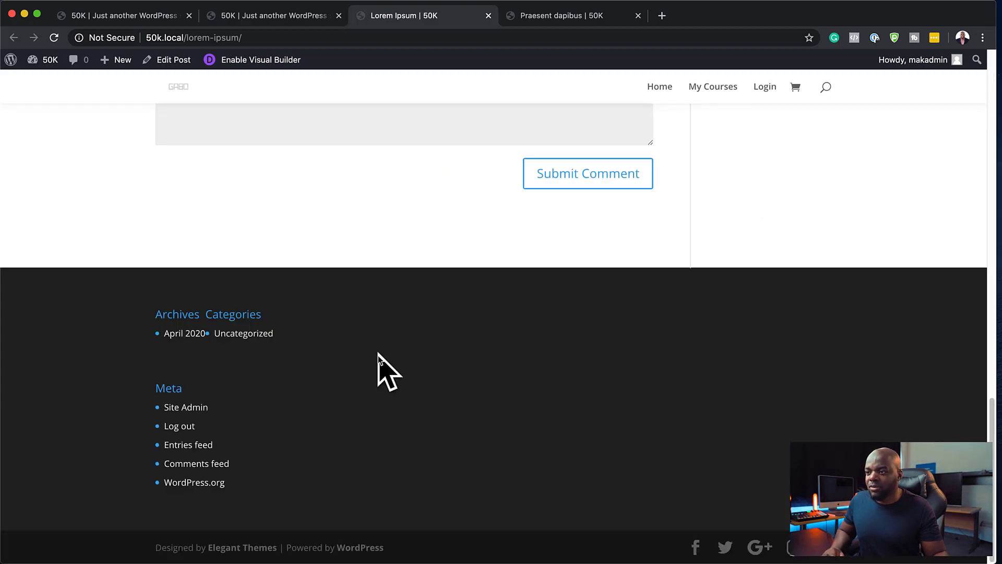
pyautogui.click(571, 14)
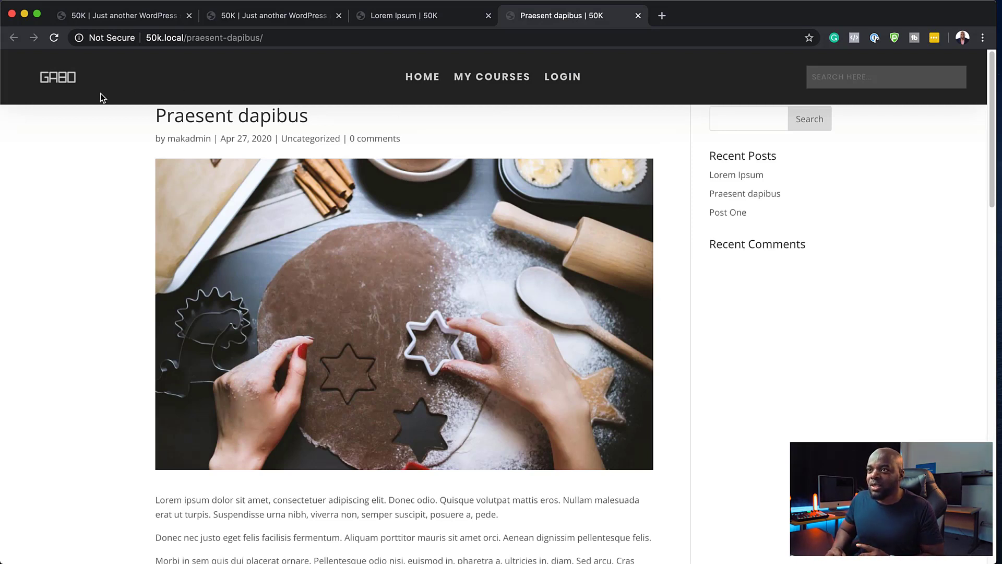
# Step: Scroll down through the Praesent dapibus post
pyautogui.scroll(-15, 523, 430)
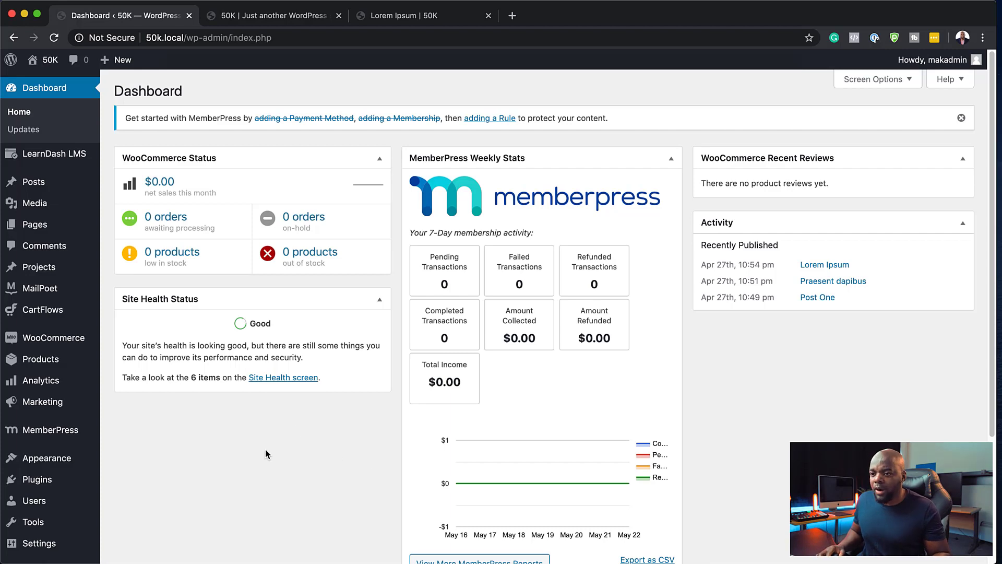
# Step: Open Divi's Theme Builder from the admin sidebar
pyautogui.scroll(-4, 33, 475)
pyautogui.moveTo(46, 531)
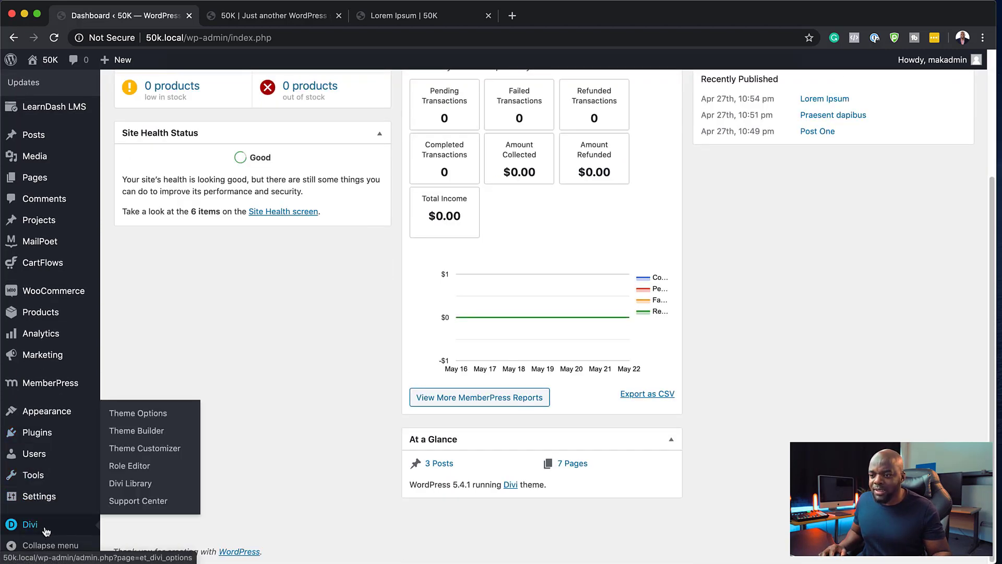
pyautogui.click(145, 433)
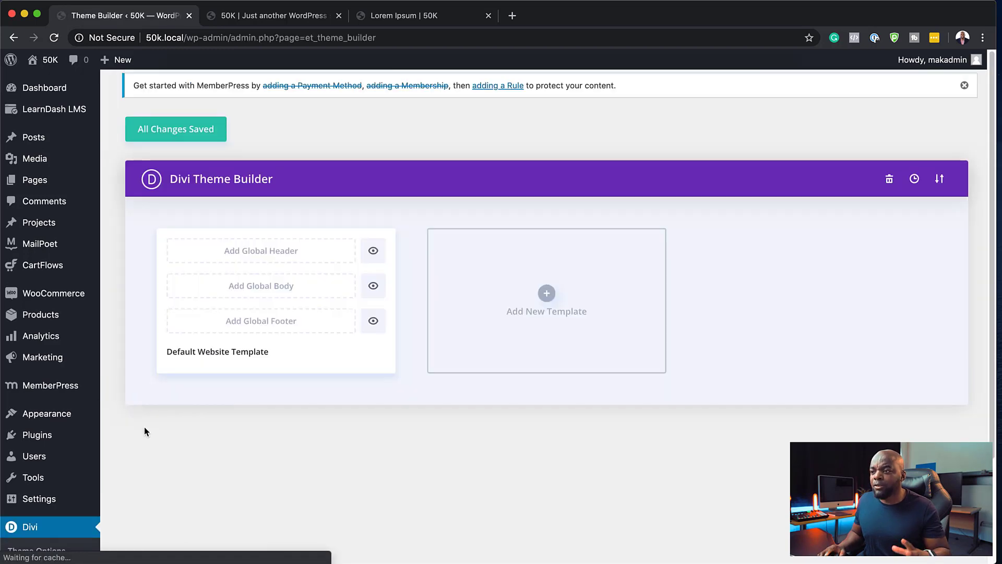
# Step: Check the current headers on the home page and Lorem Ipsum post, then return to Theme Builder
pyautogui.click(299, 16)
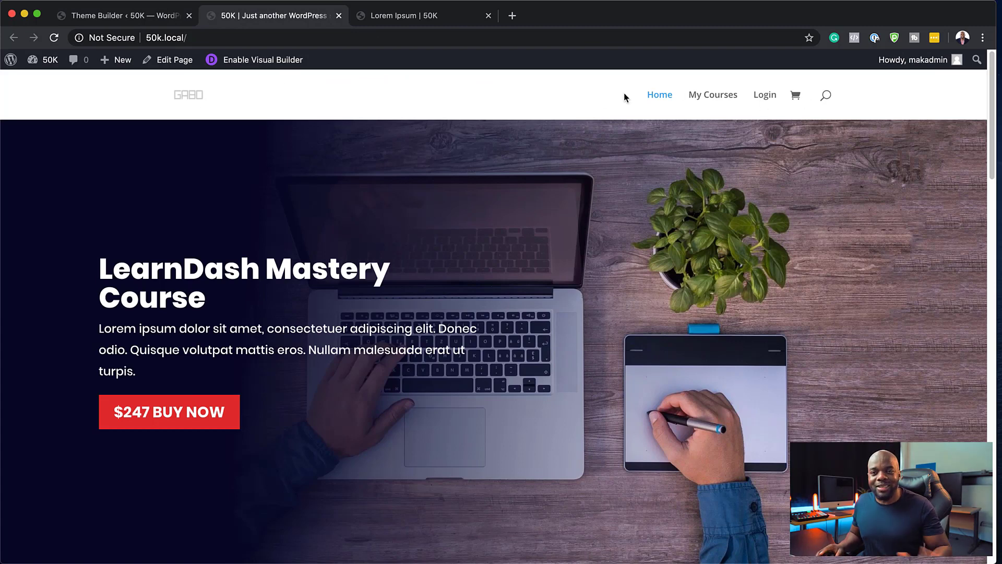
pyautogui.scroll(-20, 539, 335)
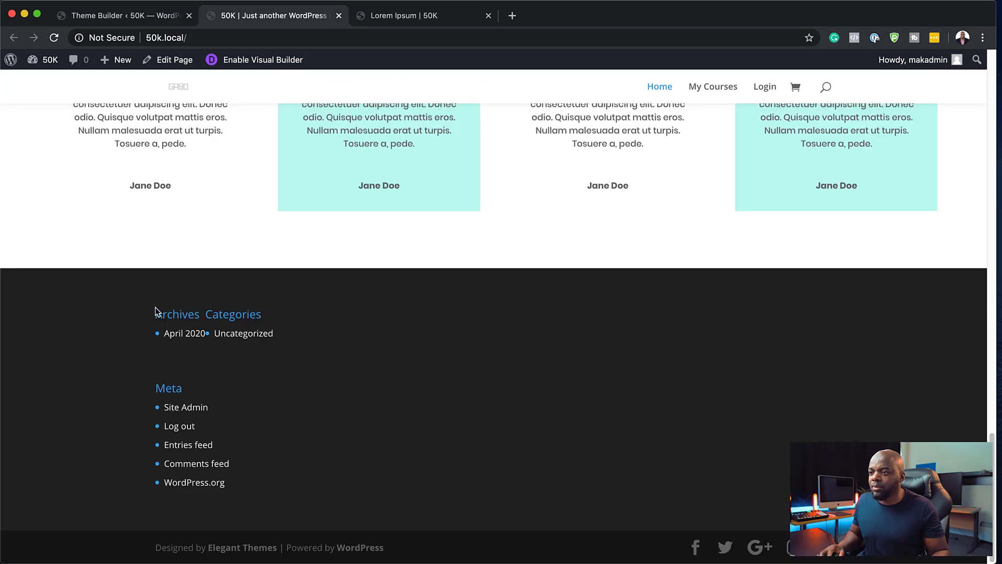
pyautogui.scroll(20, 430, 475)
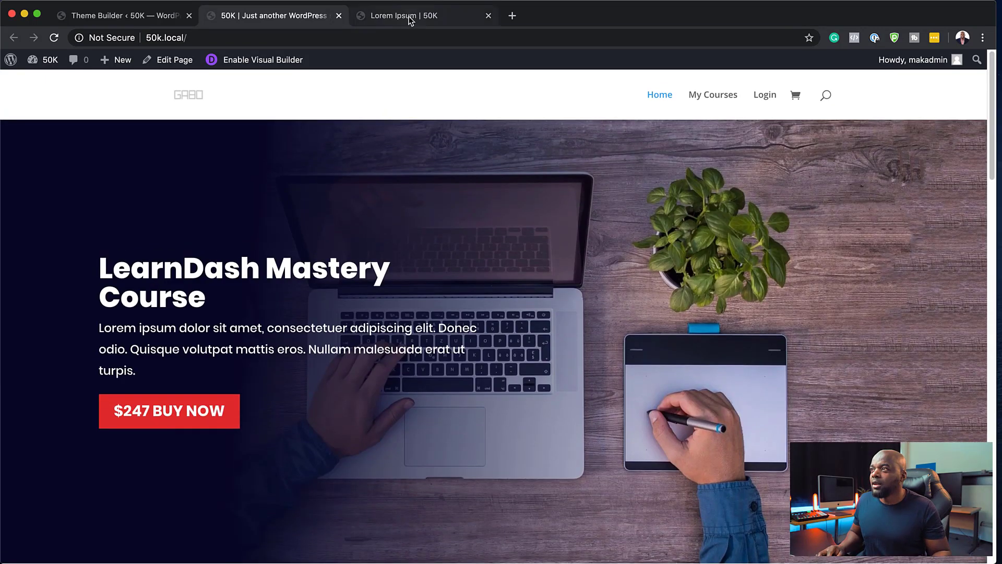
pyautogui.click(409, 16)
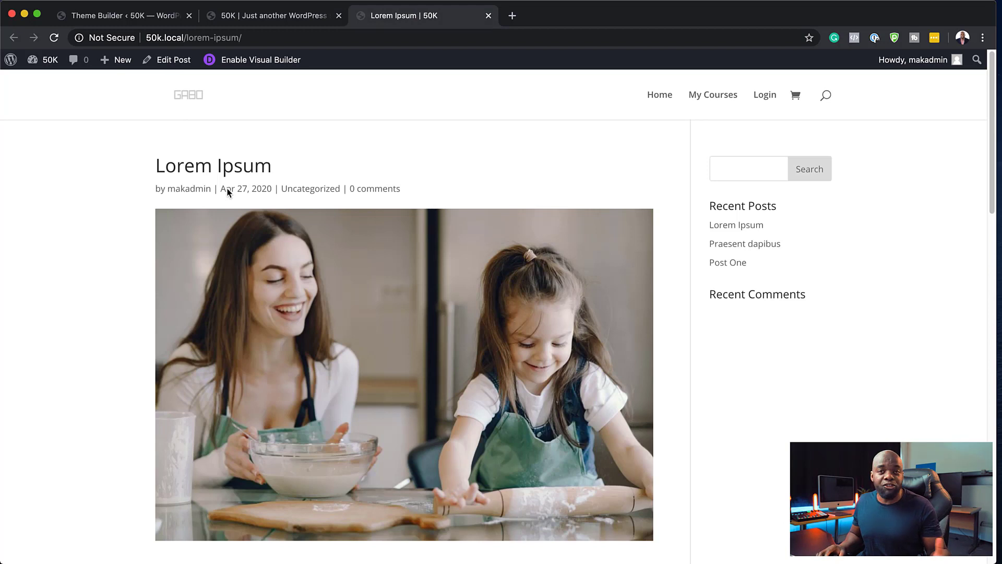
pyautogui.click(130, 21)
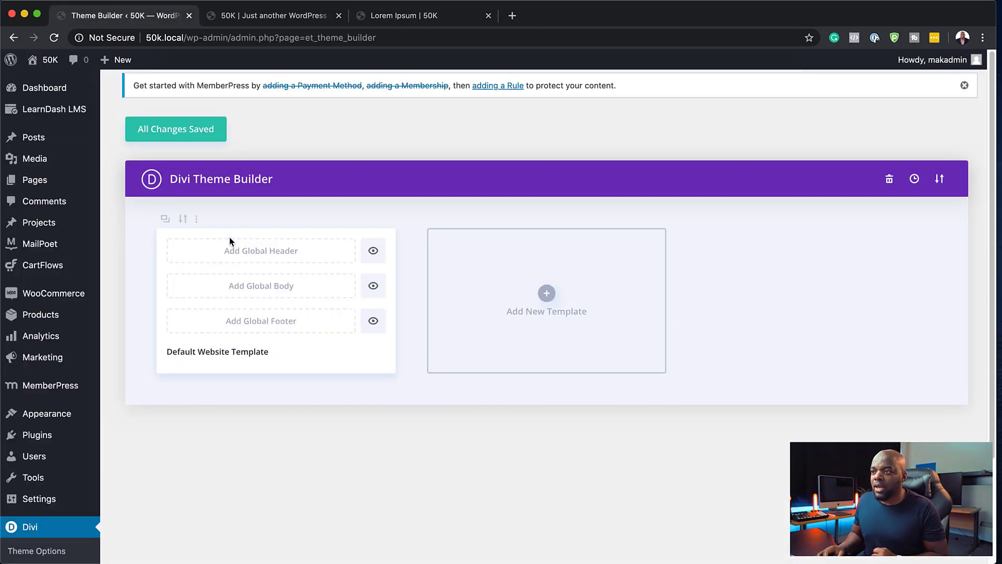
# Step: Import the GENESIS-TEMPLATE-1.2.JSON file into the Theme Builder
pyautogui.click(941, 180)
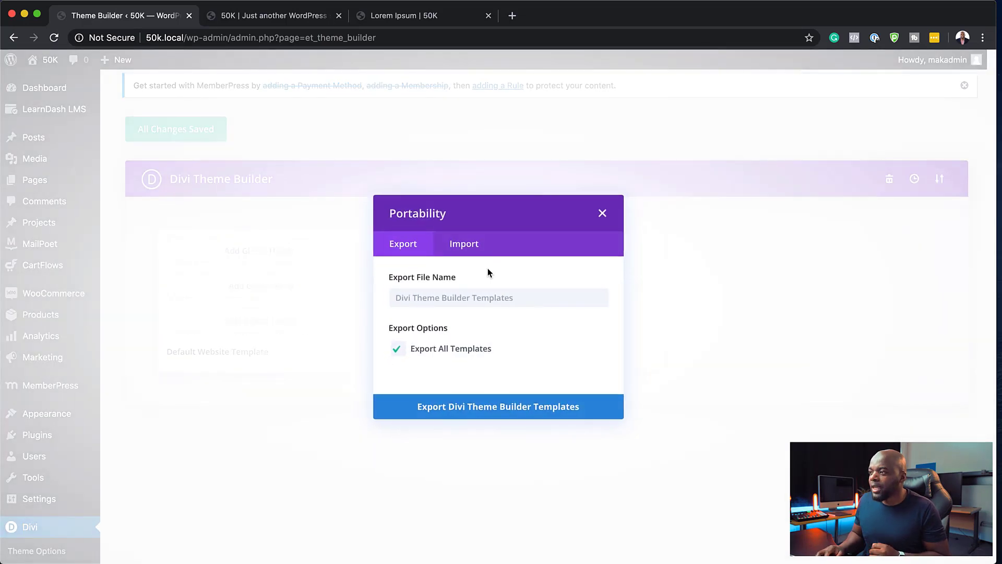
pyautogui.click(469, 245)
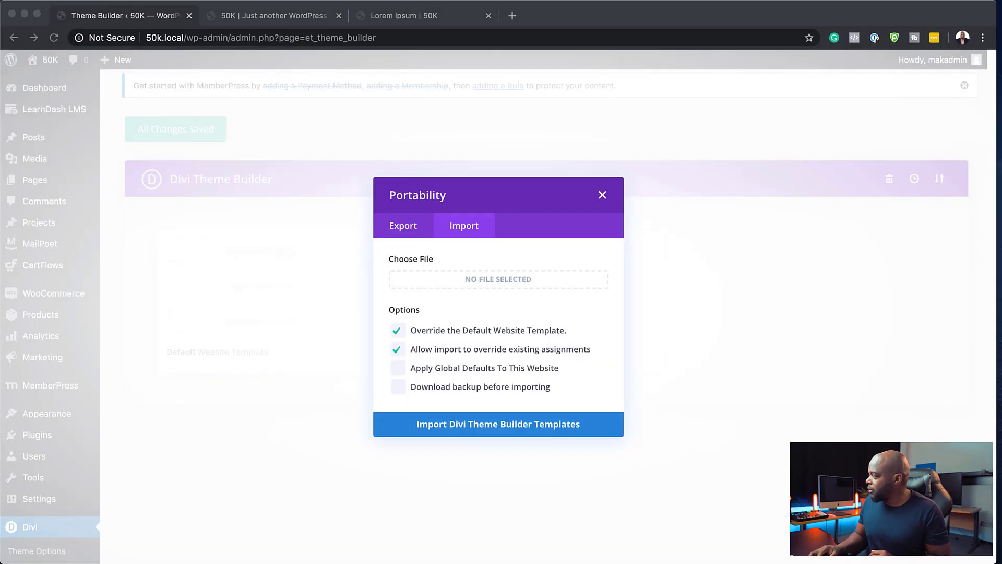
pyautogui.moveTo(595, 369); pyautogui.dragTo(459, 282)
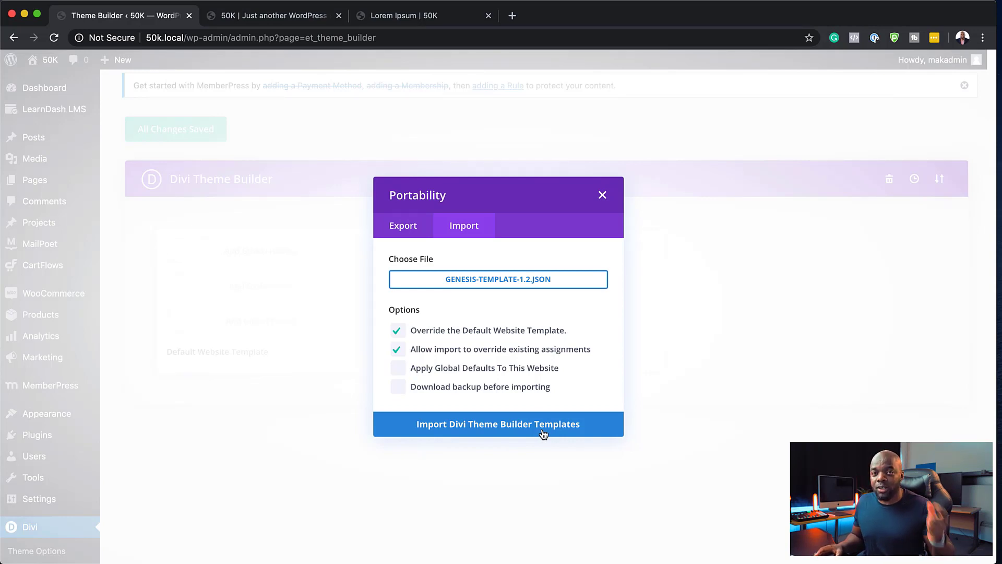
pyautogui.click(511, 426)
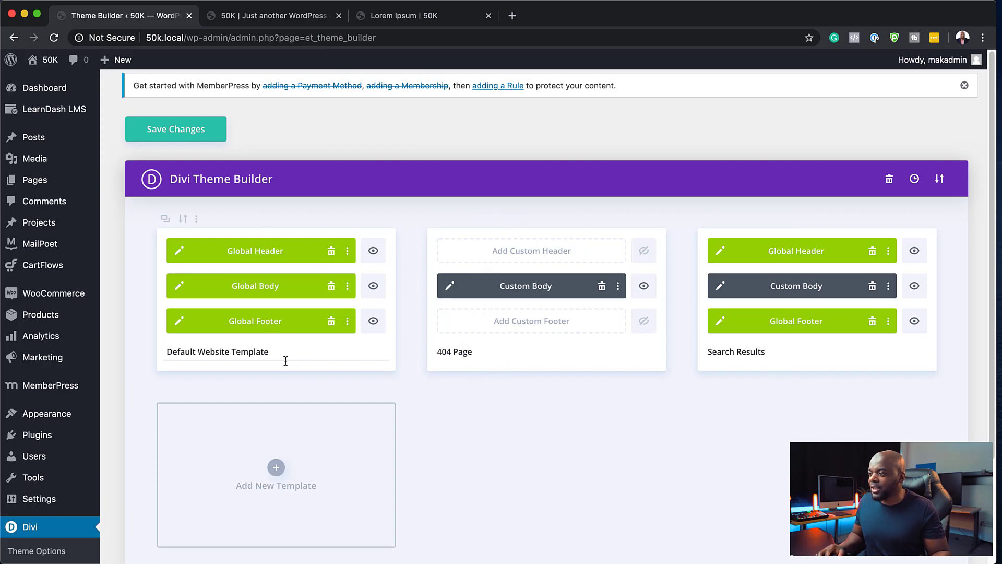
# Step: Save the Theme Builder changes and open the live site in a tab beside the builder
pyautogui.click(202, 135)
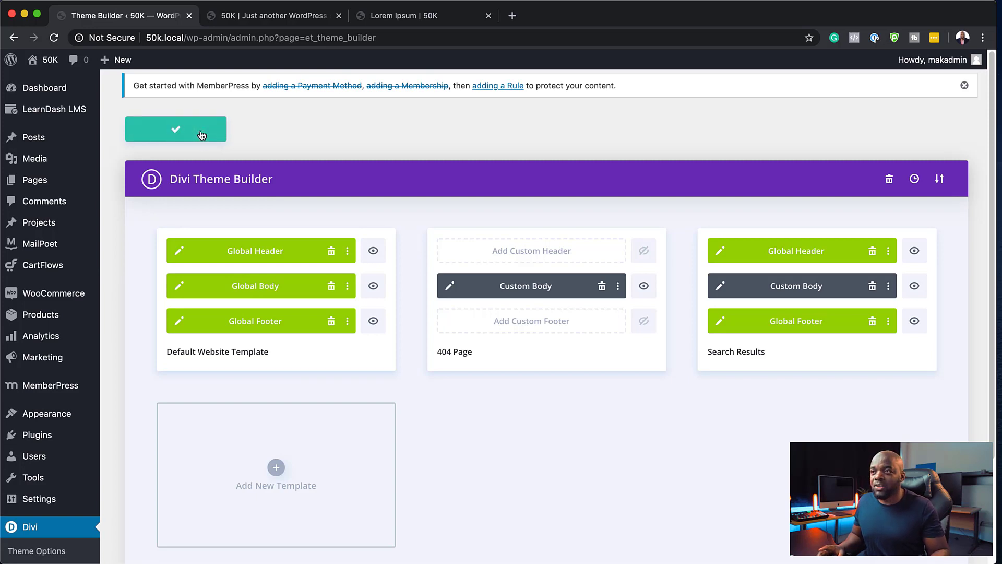
pyautogui.moveTo(48, 64)
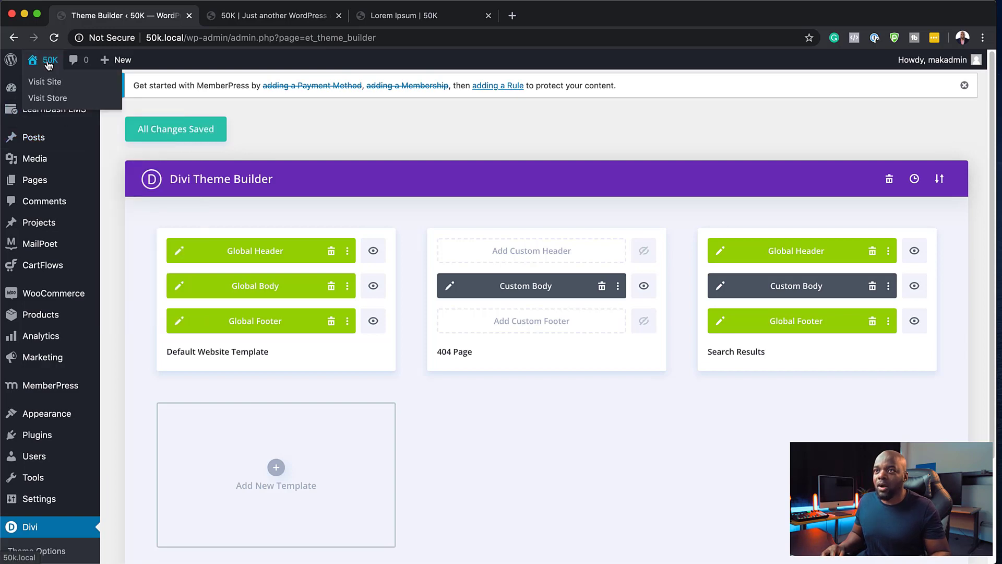
pyautogui.keyDown('super'); pyautogui.click(46, 82); pyautogui.keyUp('super')
pyautogui.moveTo(570, 17); pyautogui.dragTo(257, 12)
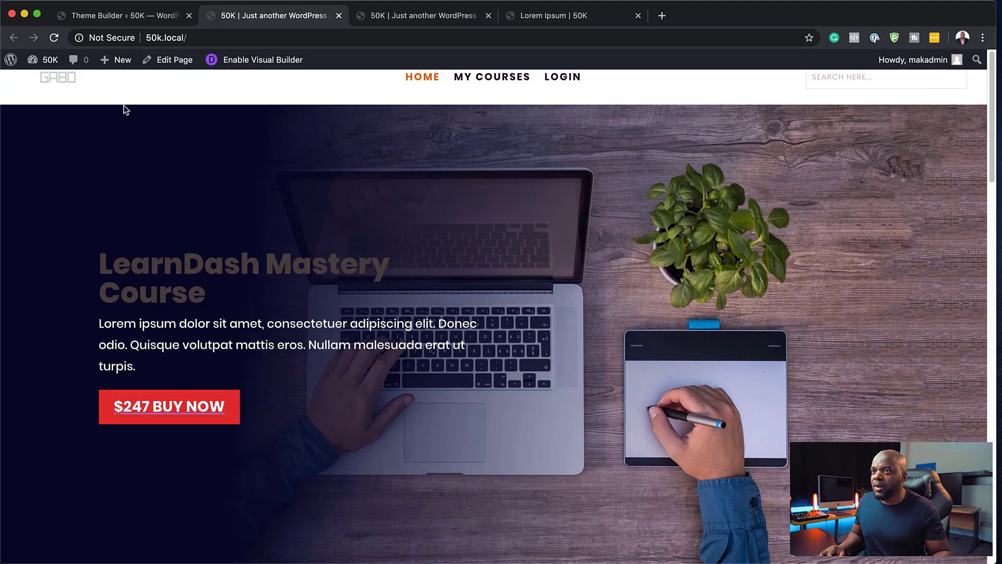
# Step: Scroll through the live site homepage, then go back to the Theme Builder
pyautogui.scroll(-5, 468, 359)
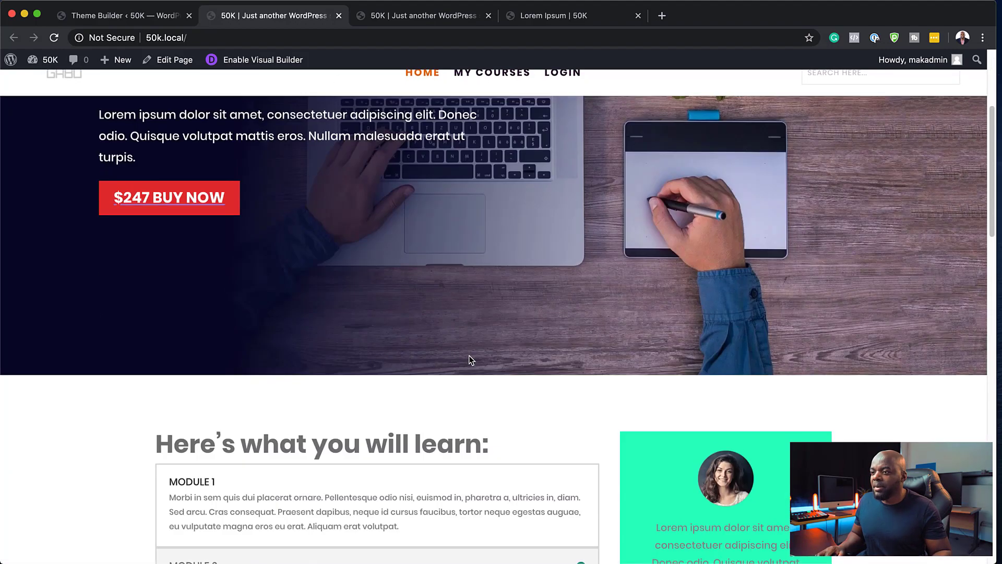
pyautogui.scroll(-15, 469, 357)
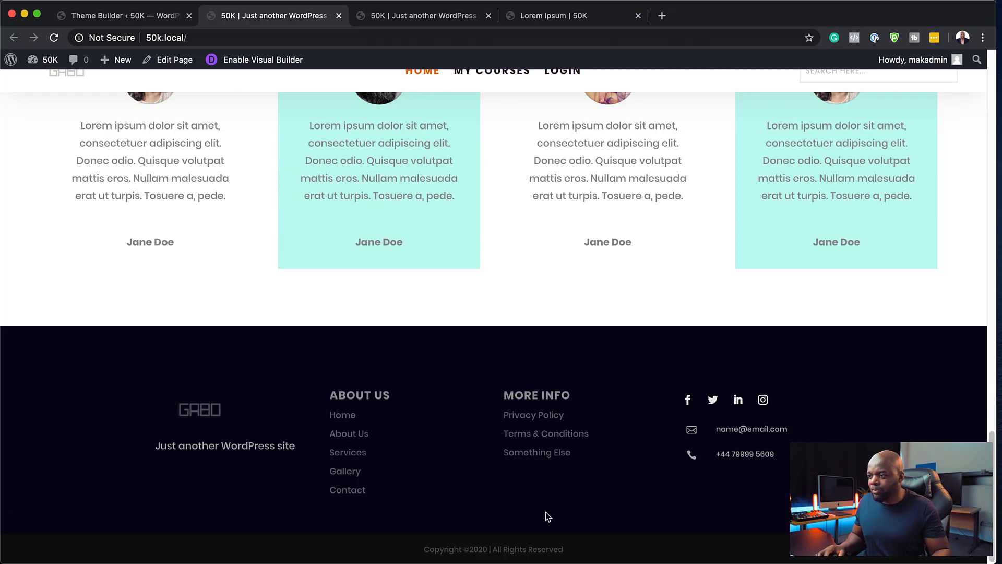
pyautogui.scroll(20, 322, 281)
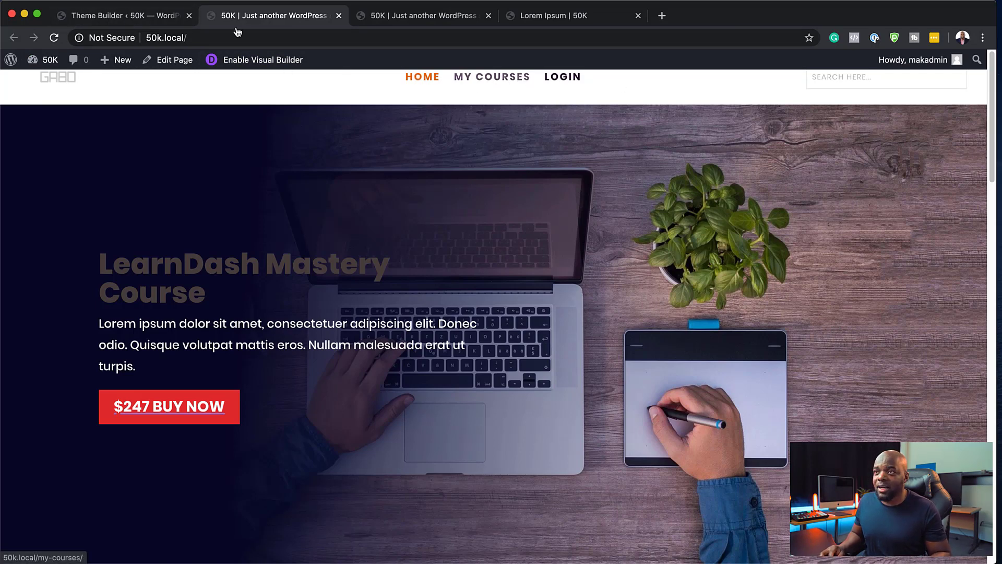
pyautogui.click(111, 20)
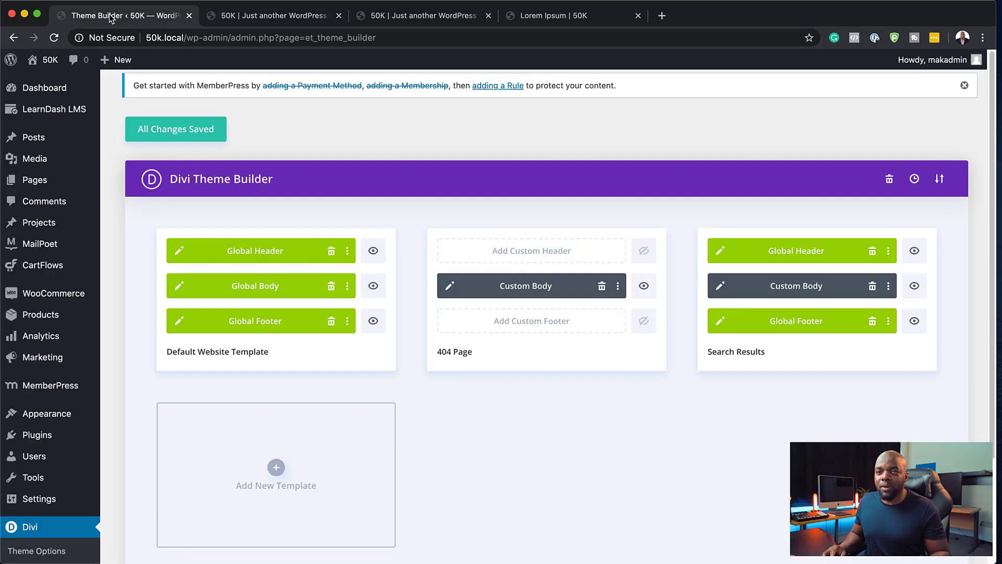
# Step: Create a new template assigned to All Posts and save the changes
pyautogui.click(276, 467)
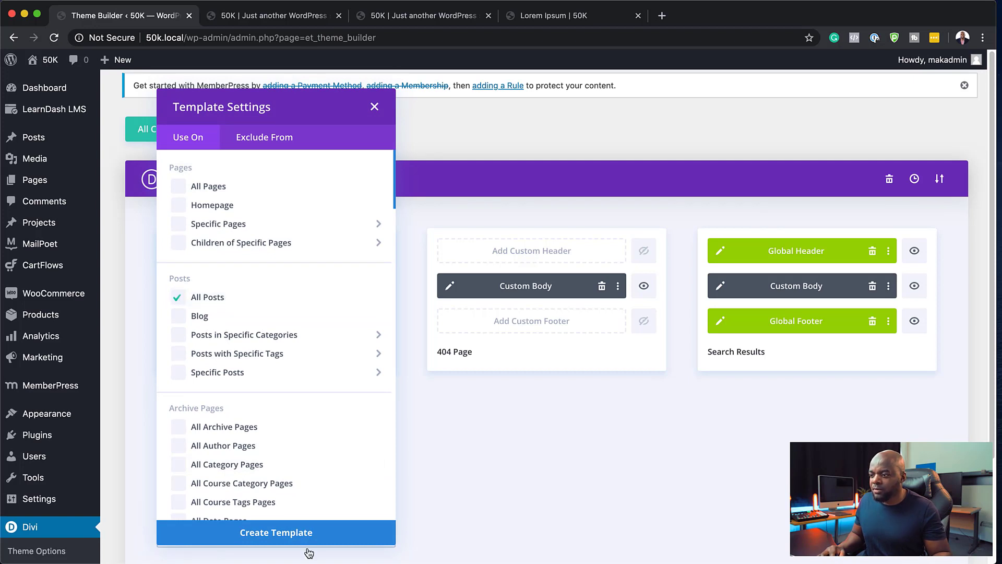
pyautogui.click(276, 533)
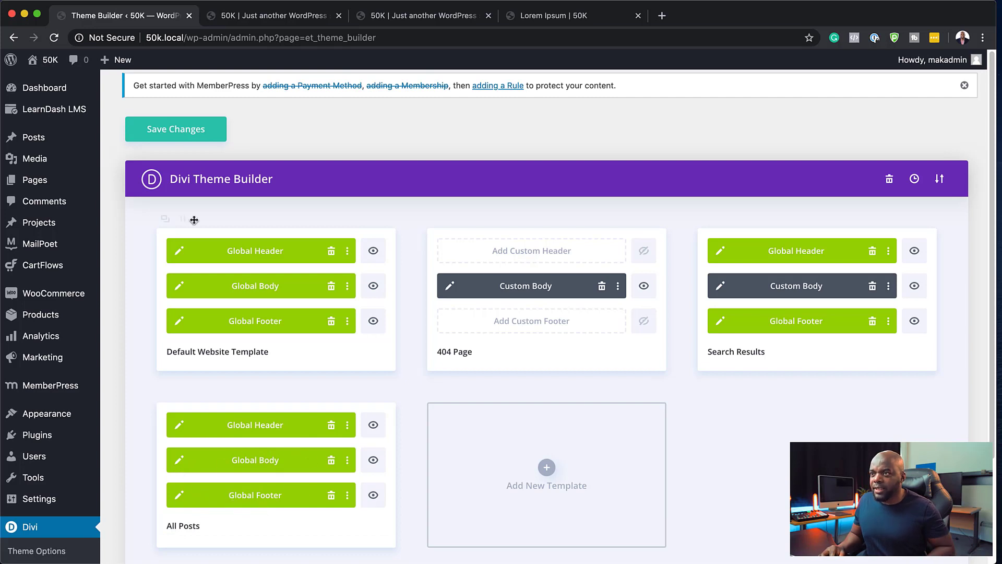
pyautogui.click(170, 130)
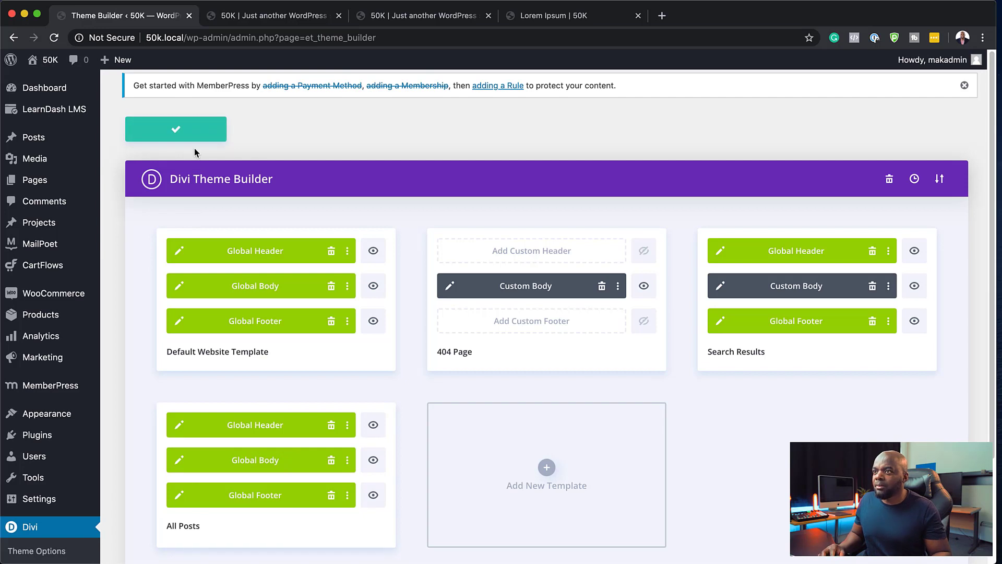
pyautogui.moveTo(49, 178)
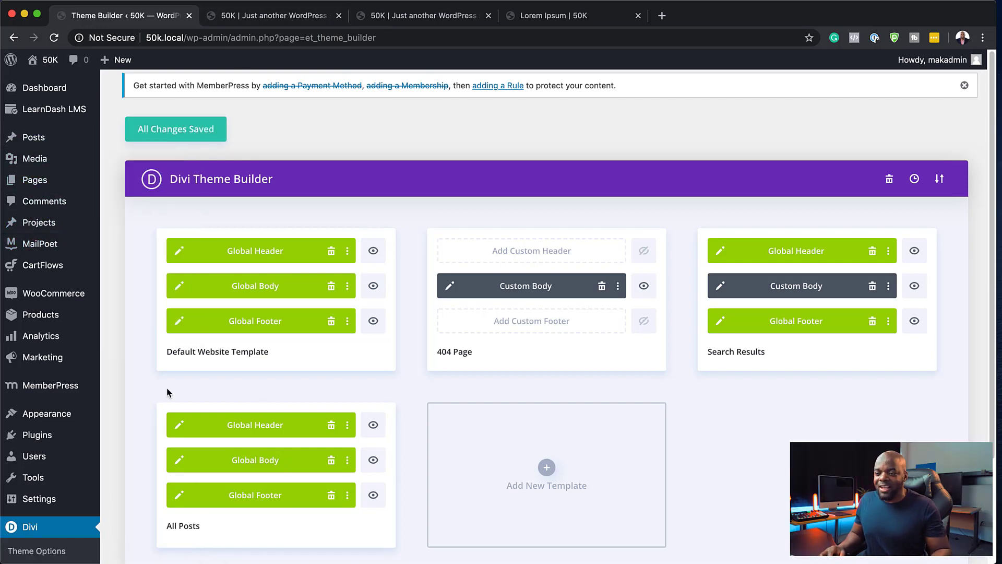
# Step: Delete the All Posts global body, disable its global header, and edit the custom header
pyautogui.moveTo(227, 438)
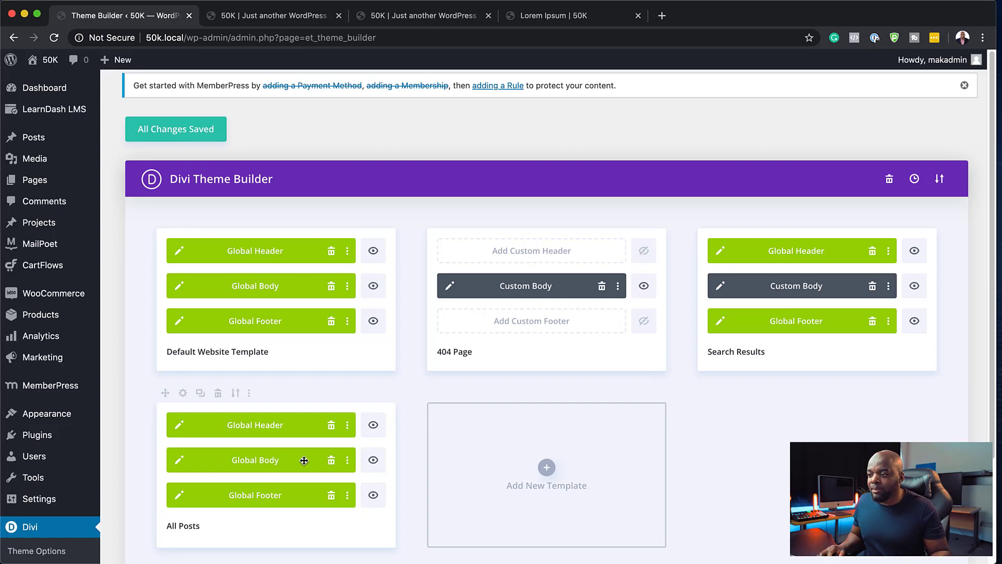
pyautogui.click(331, 462)
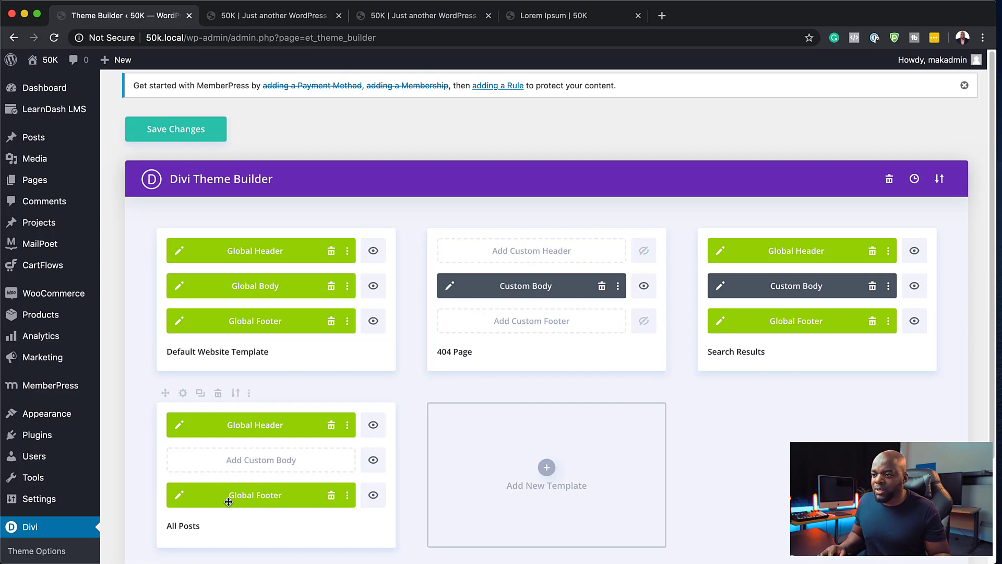
pyautogui.click(348, 425)
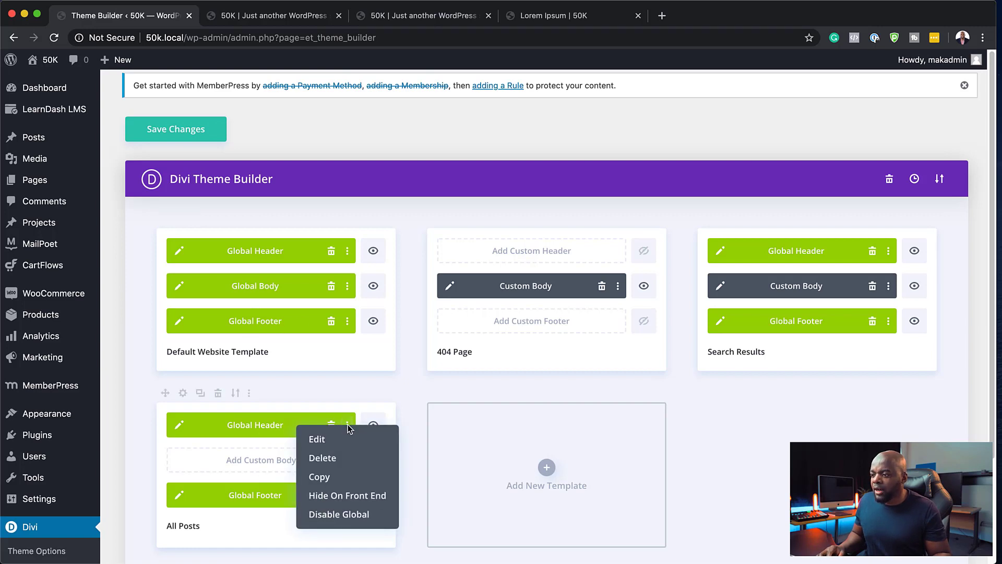
pyautogui.click(340, 515)
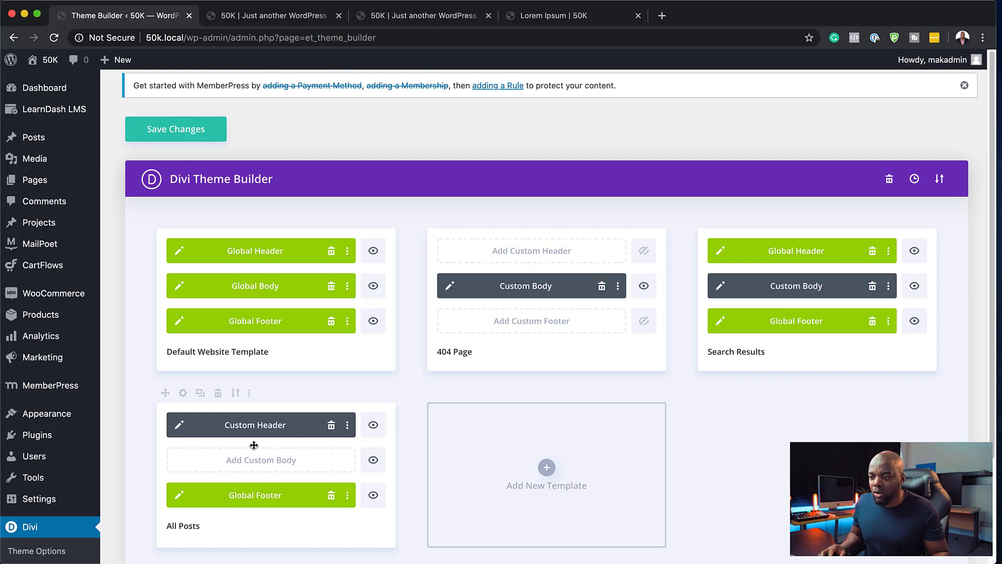
pyautogui.click(180, 426)
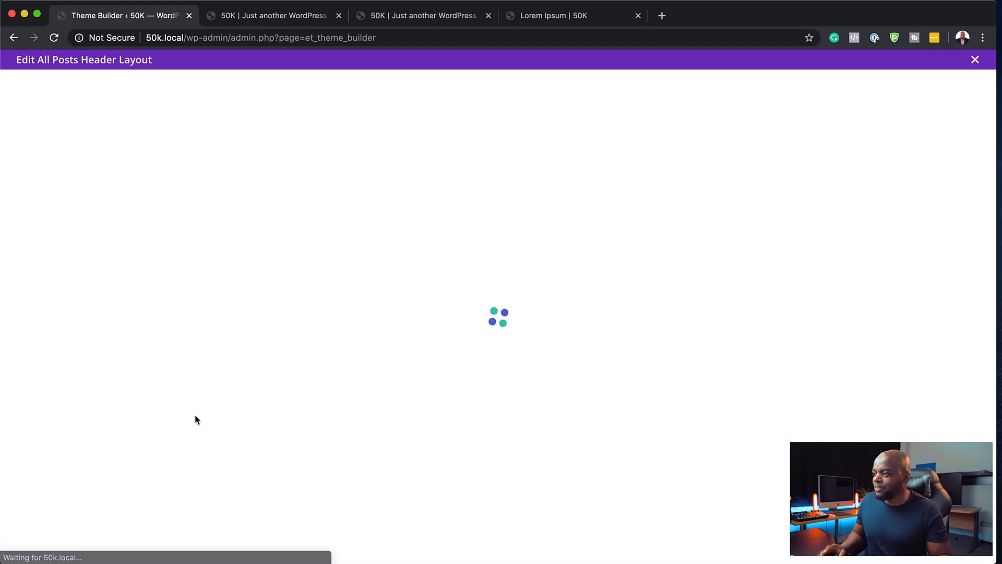
# Step: Set the All Posts header section background to dark grey #262626
pyautogui.click(269, 18)
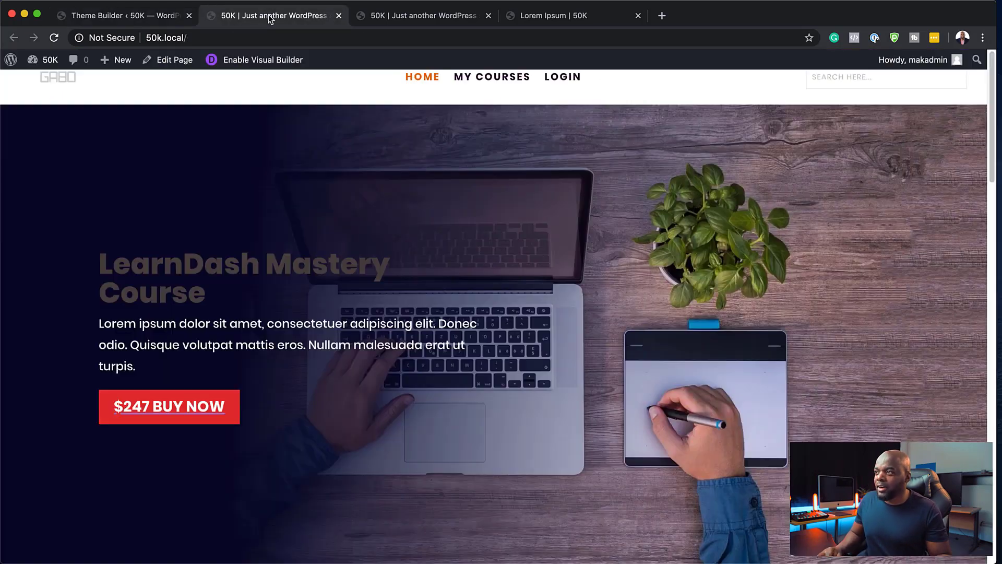
pyautogui.click(156, 17)
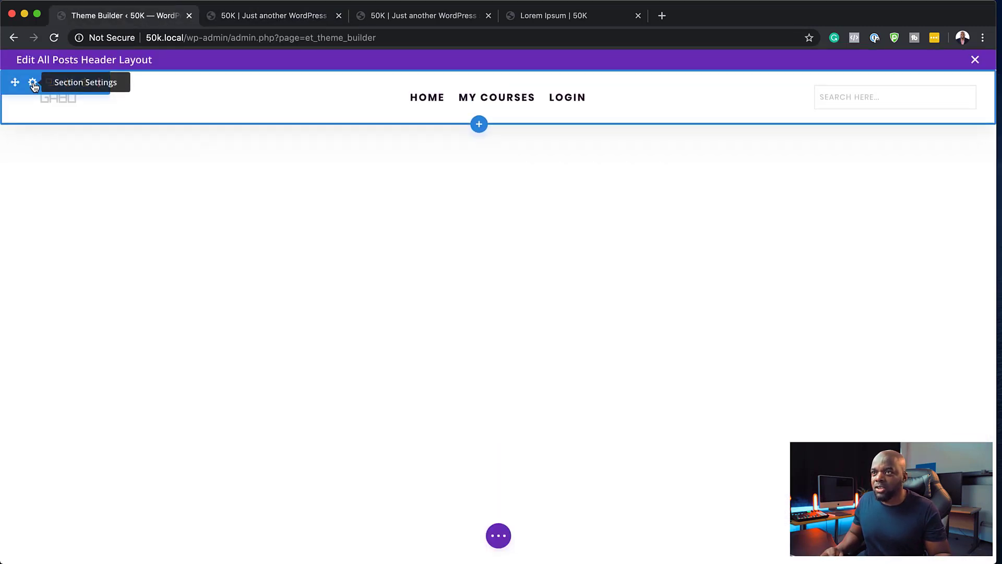
pyautogui.click(33, 84)
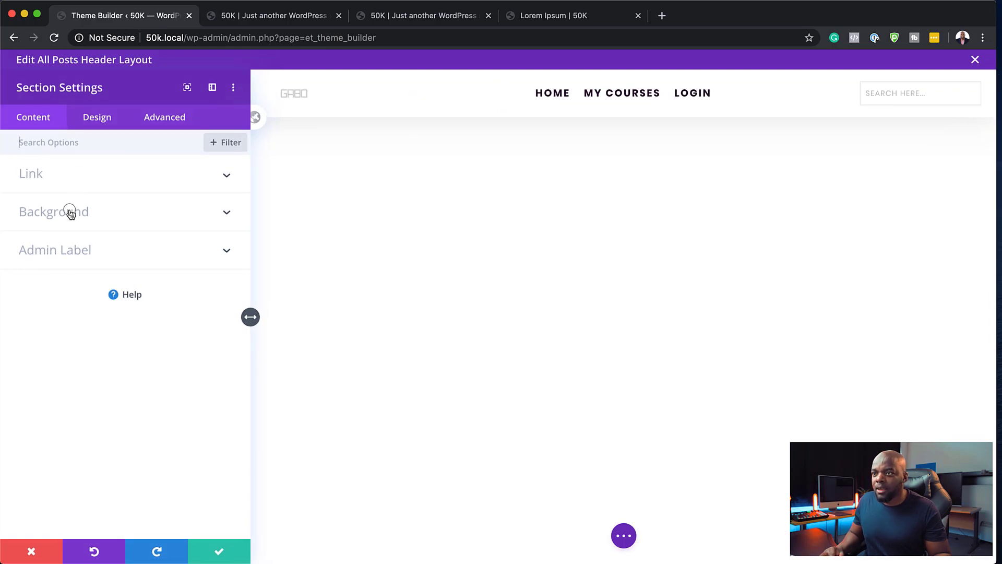
pyautogui.click(70, 211)
pyautogui.click(60, 397)
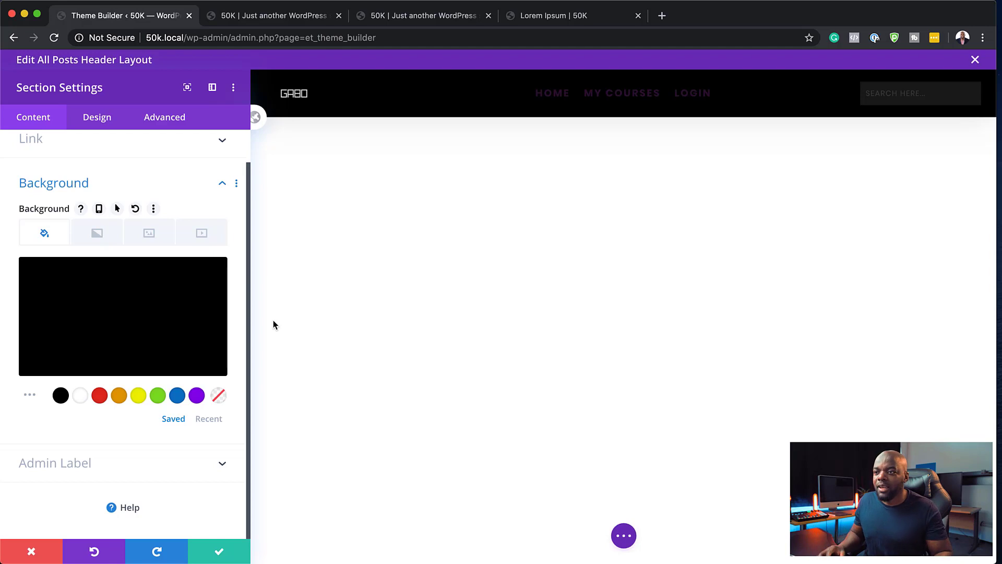
pyautogui.click(38, 357)
pyautogui.moveTo(24, 372)
pyautogui.mouseDown()
pyautogui.moveTo(21, 361)
pyautogui.moveTo(17, 368)
pyautogui.mouseUp()
pyautogui.click(17, 368)
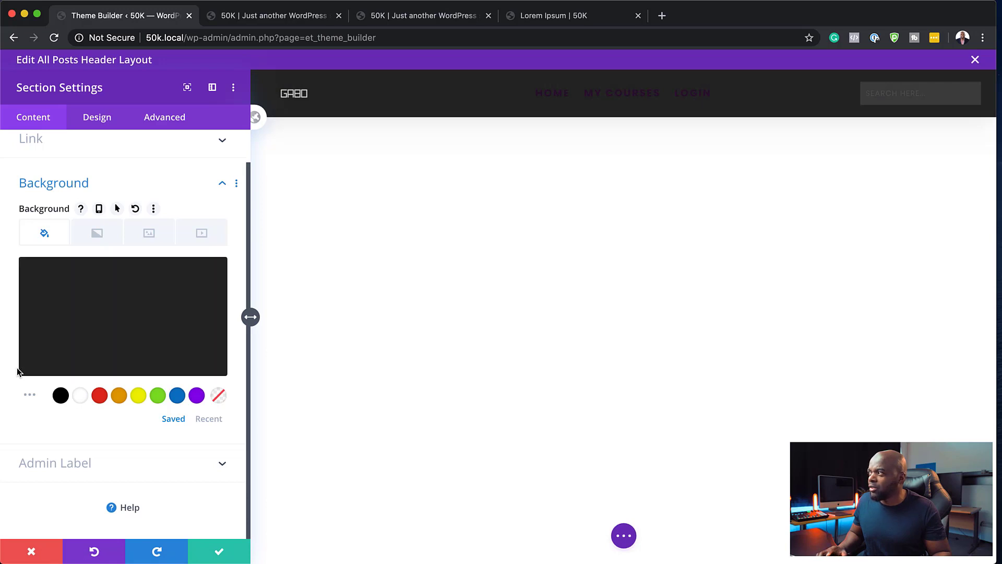
pyautogui.click(219, 554)
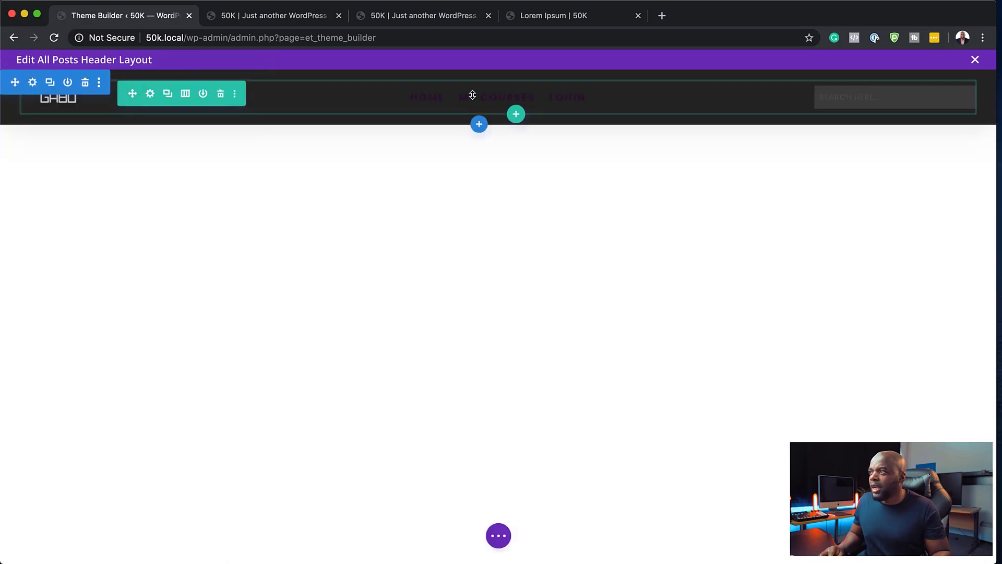
# Step: Set the menu module's Menu Text Color to white and save the menu settings
pyautogui.click(475, 94)
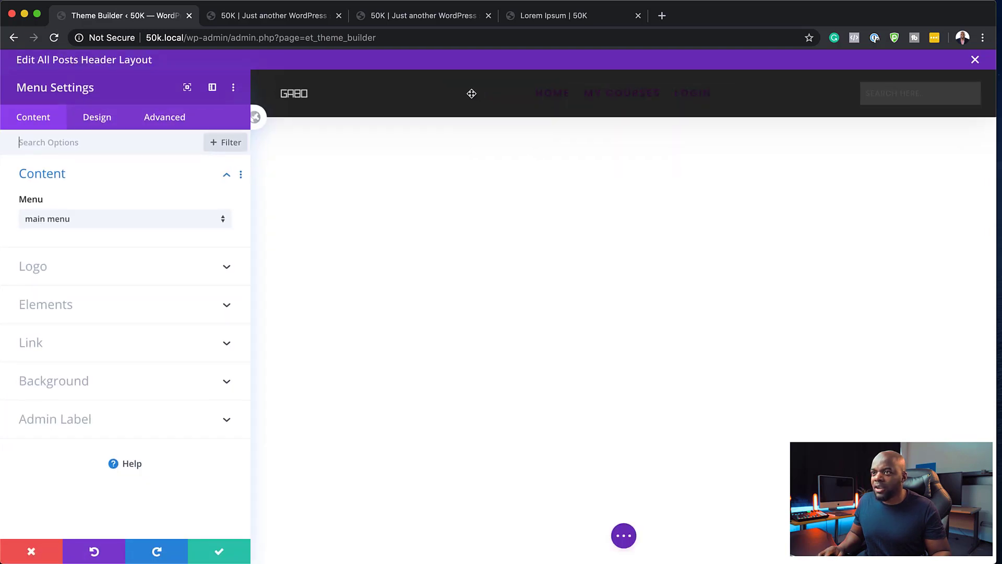
pyautogui.click(109, 123)
pyautogui.click(63, 216)
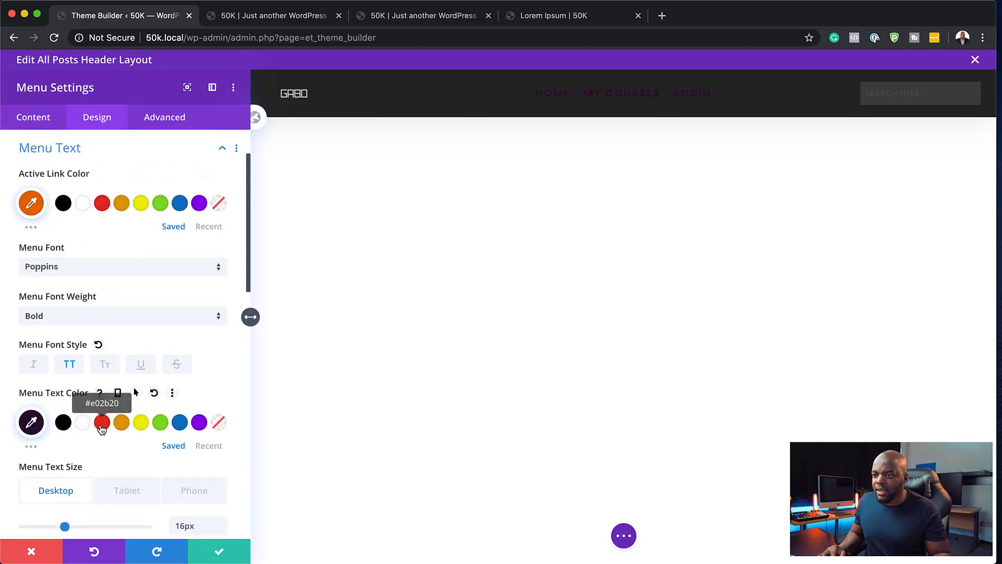
pyautogui.click(83, 424)
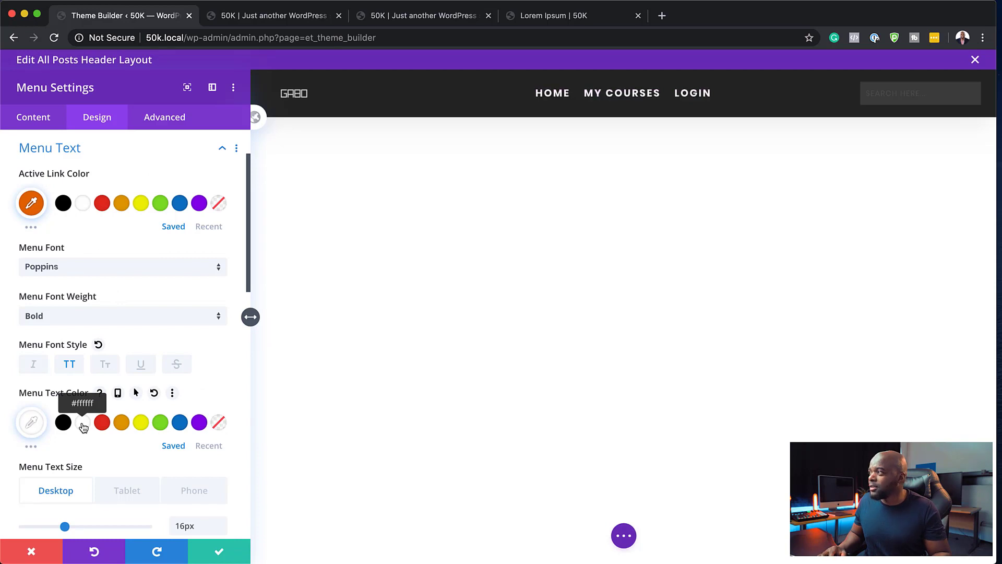
pyautogui.click(31, 422)
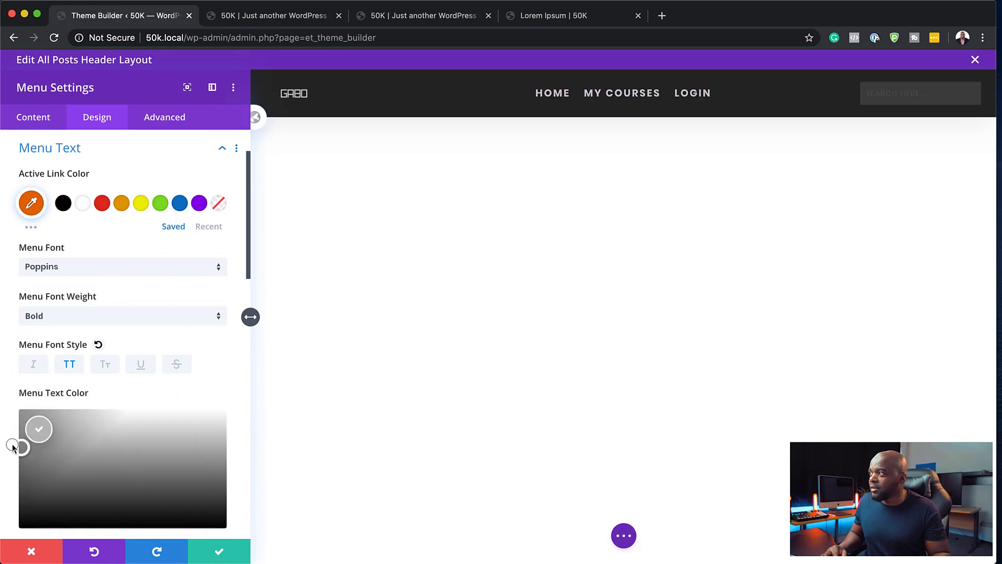
pyautogui.click(21, 437)
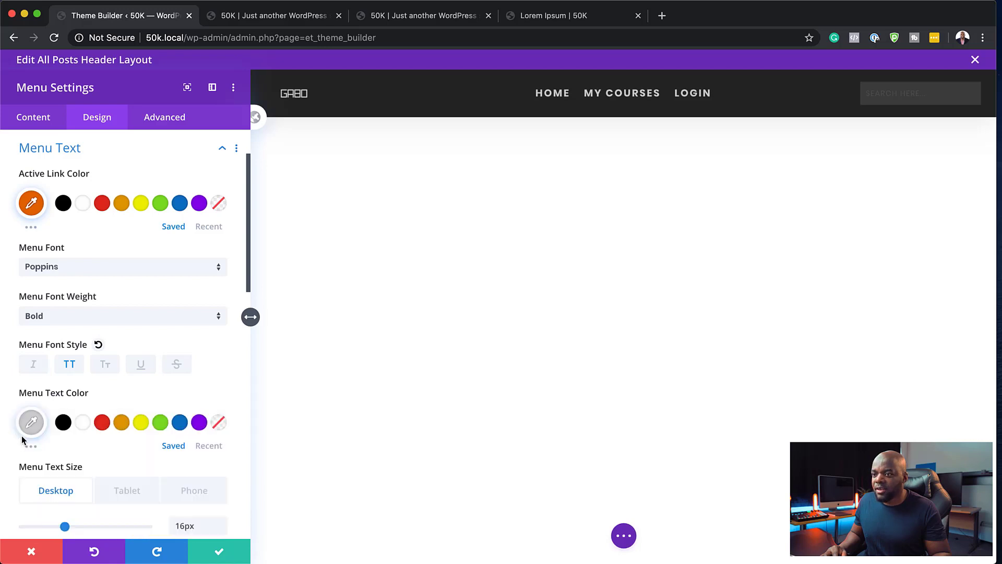
pyautogui.click(219, 552)
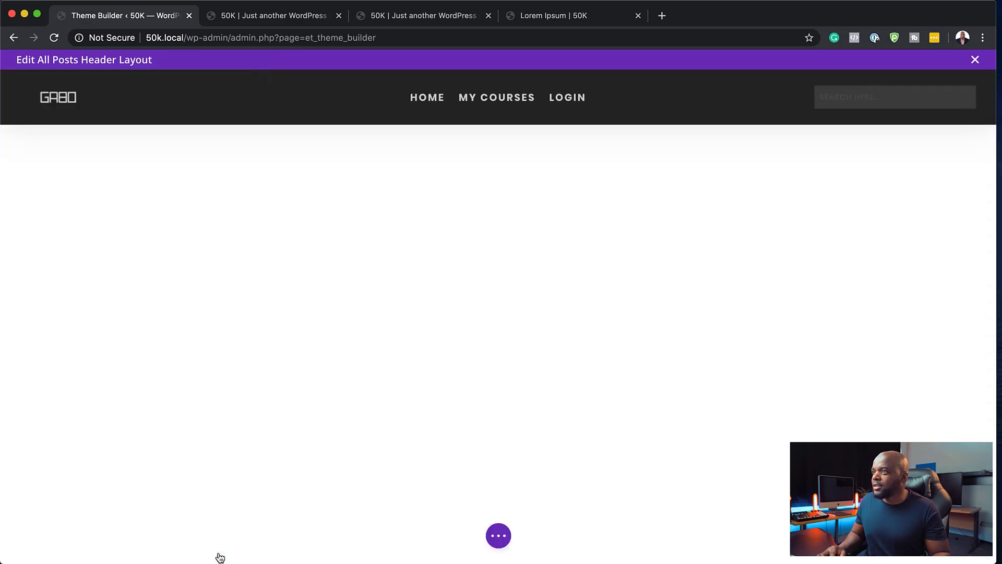
pyautogui.moveTo(863, 94)
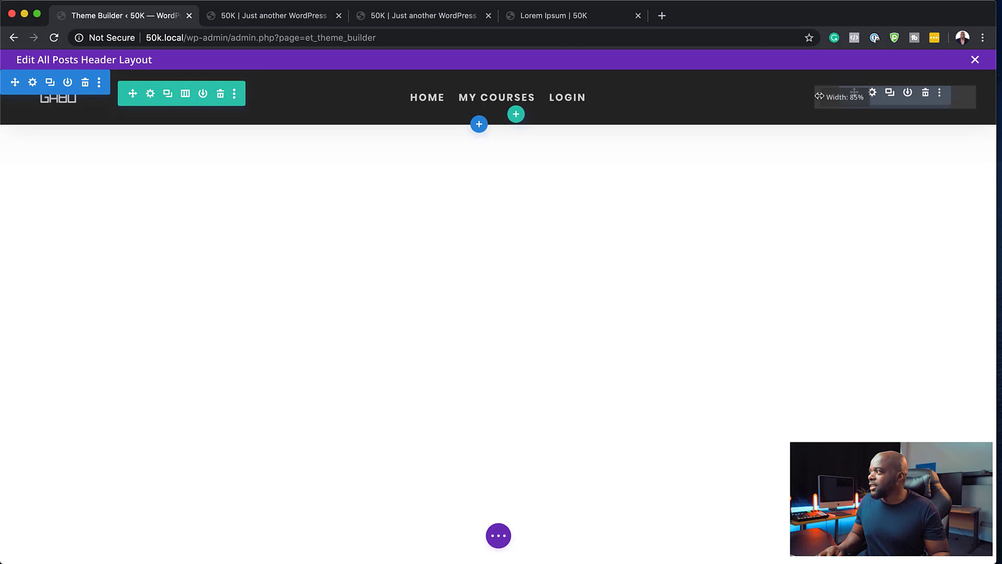
# Step: Set the header search box's placeholder colour to a paler grey, rgba(163,163,163,0.44)
pyautogui.click(873, 93)
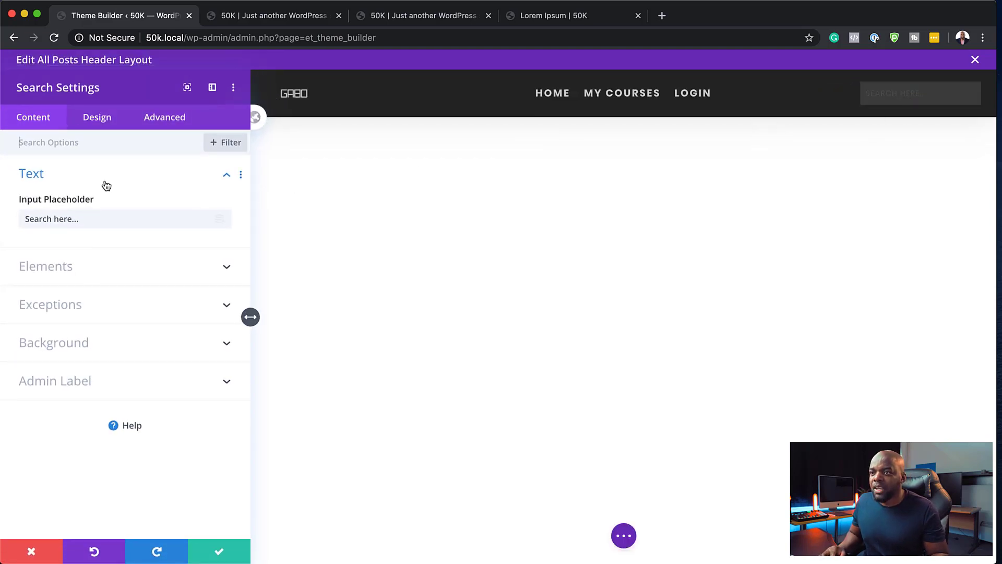
pyautogui.click(106, 120)
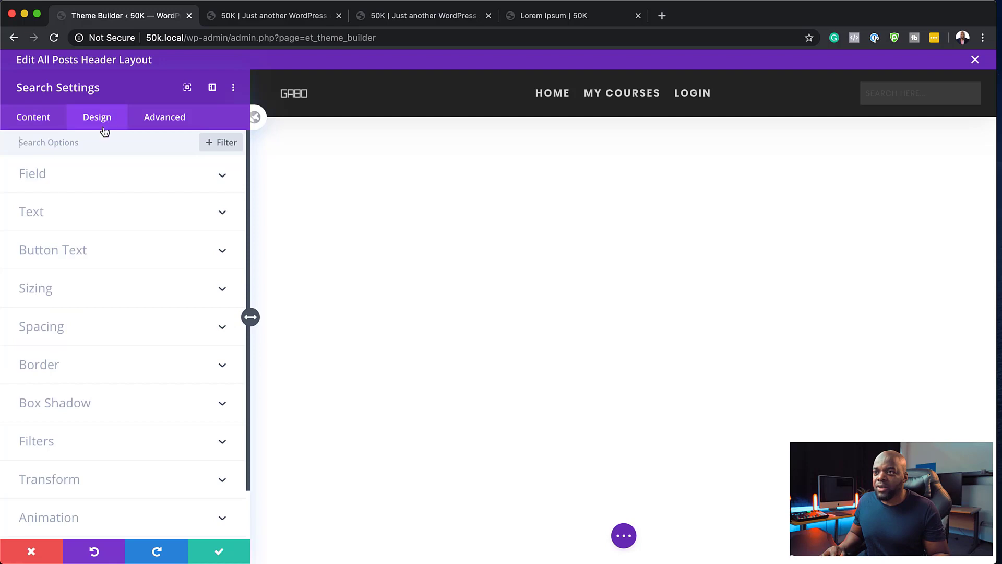
pyautogui.click(40, 177)
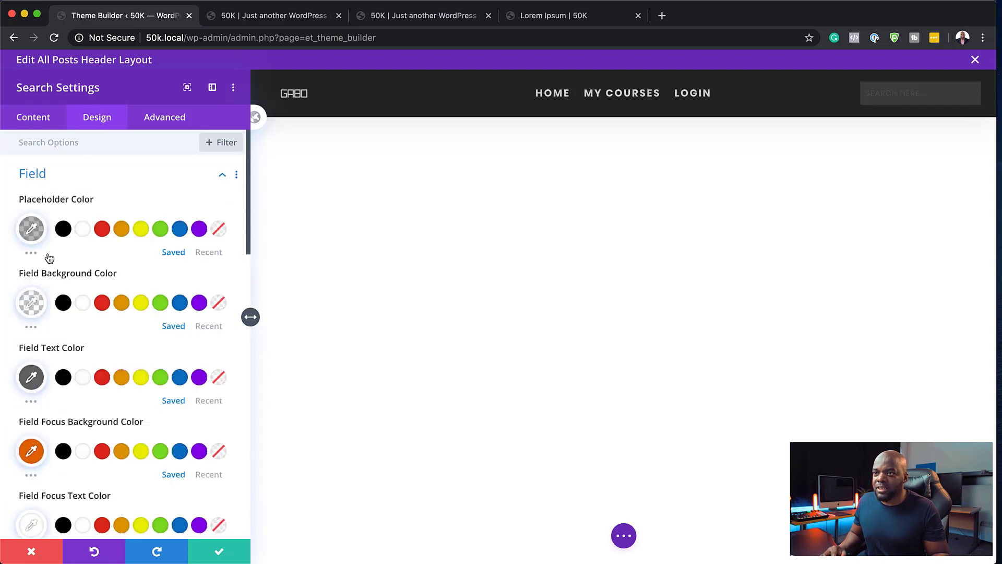
pyautogui.click(31, 231)
pyautogui.moveTo(23, 287); pyautogui.dragTo(21, 261)
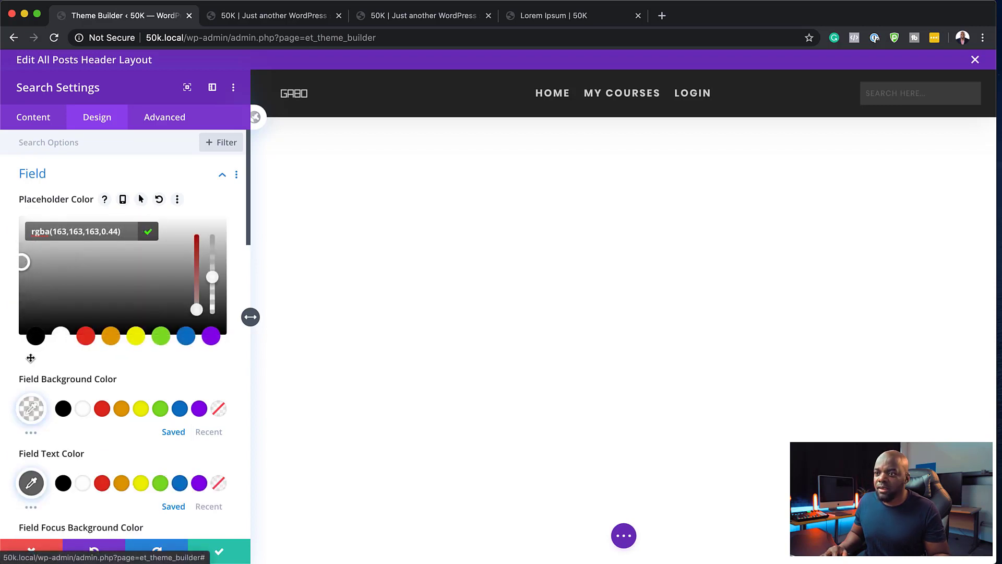
# Step: Give the search field a translucent light-grey background, rgba(224,224,224,0.23), then save and close the header editor
pyautogui.click(34, 412)
pyautogui.moveTo(20, 297)
pyautogui.mouseDown()
pyautogui.moveTo(28, 360)
pyautogui.moveTo(21, 306)
pyautogui.mouseUp()
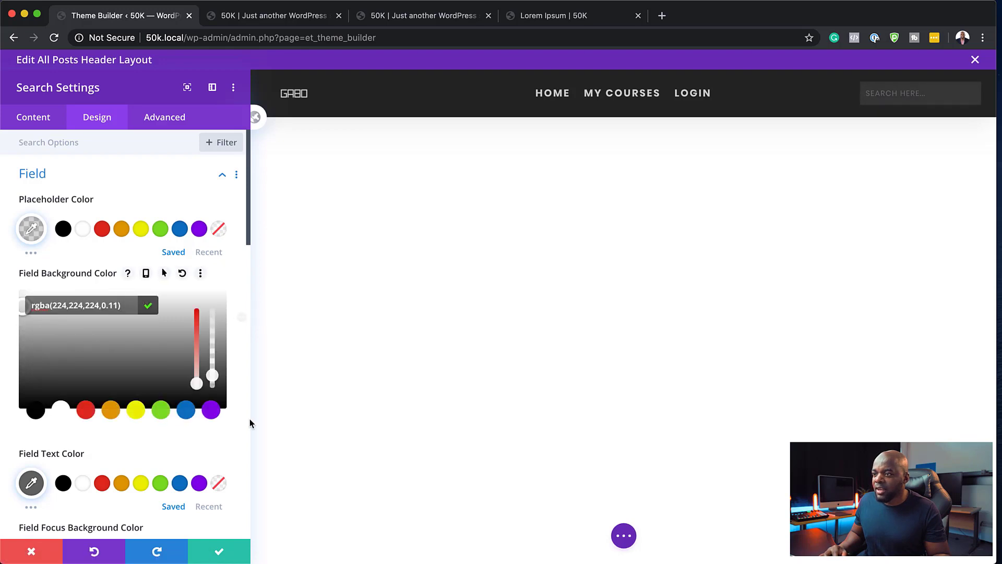
pyautogui.moveTo(213, 378)
pyautogui.mouseDown()
pyautogui.moveTo(214, 352)
pyautogui.moveTo(216, 376)
pyautogui.mouseUp()
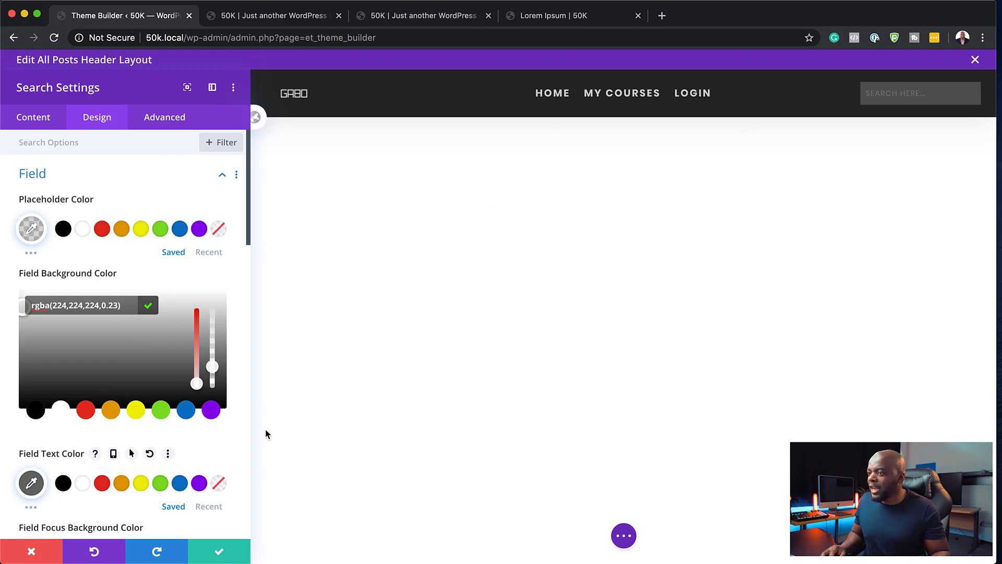
pyautogui.click(221, 556)
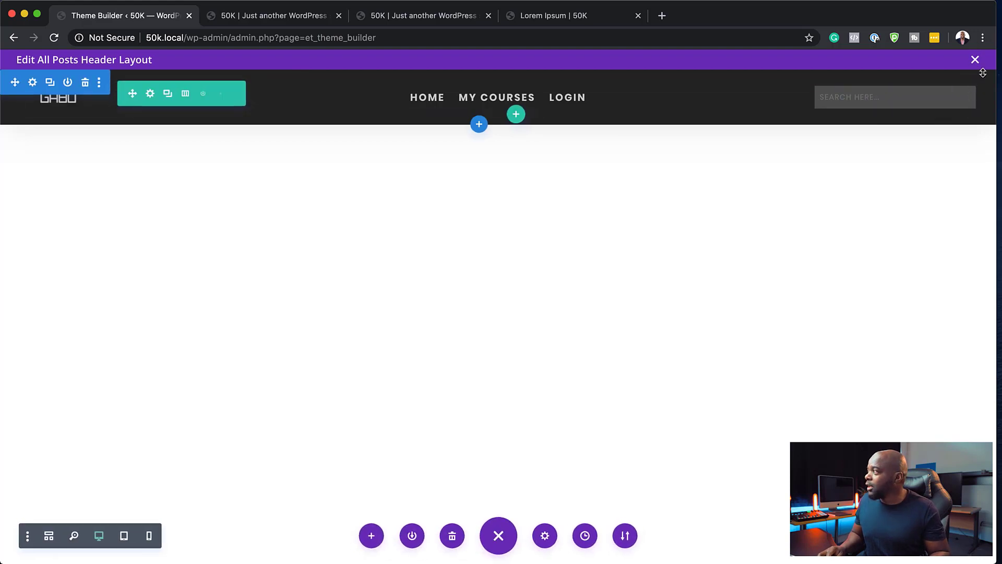
pyautogui.click(975, 60)
# Step: Save the Theme Builder changes and check the reloaded live home and My Courses pages
pyautogui.click(164, 133)
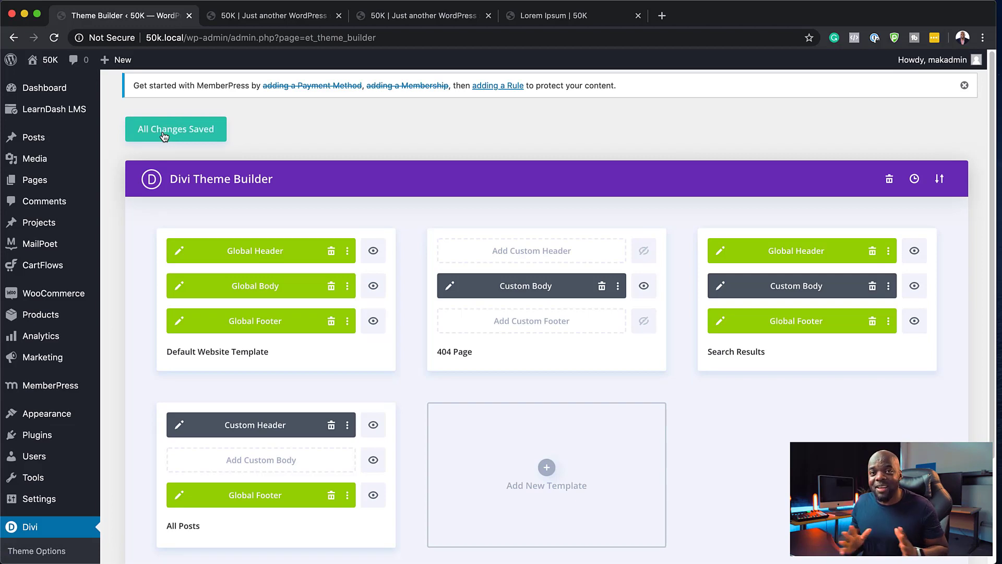
pyautogui.click(301, 20)
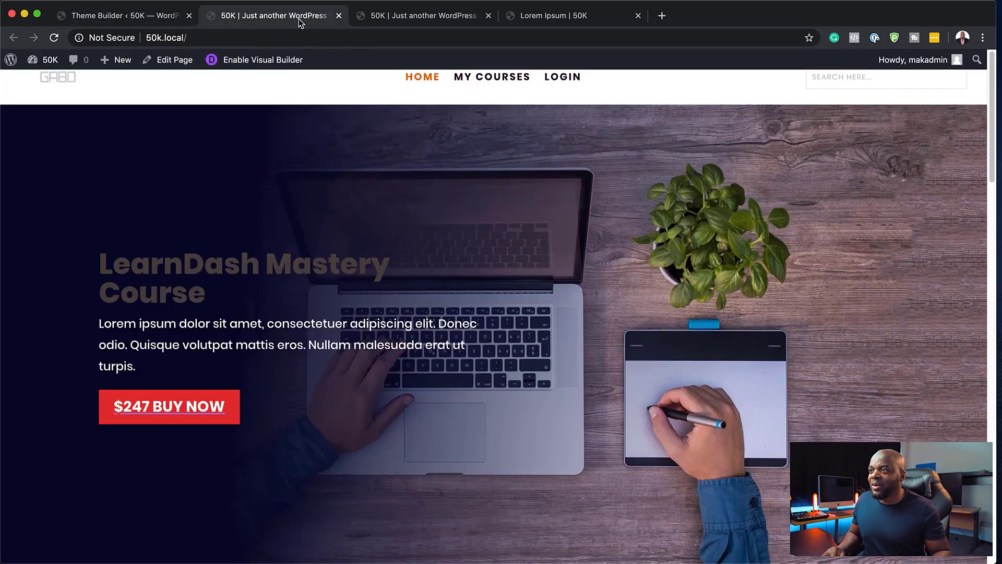
pyautogui.click(54, 38)
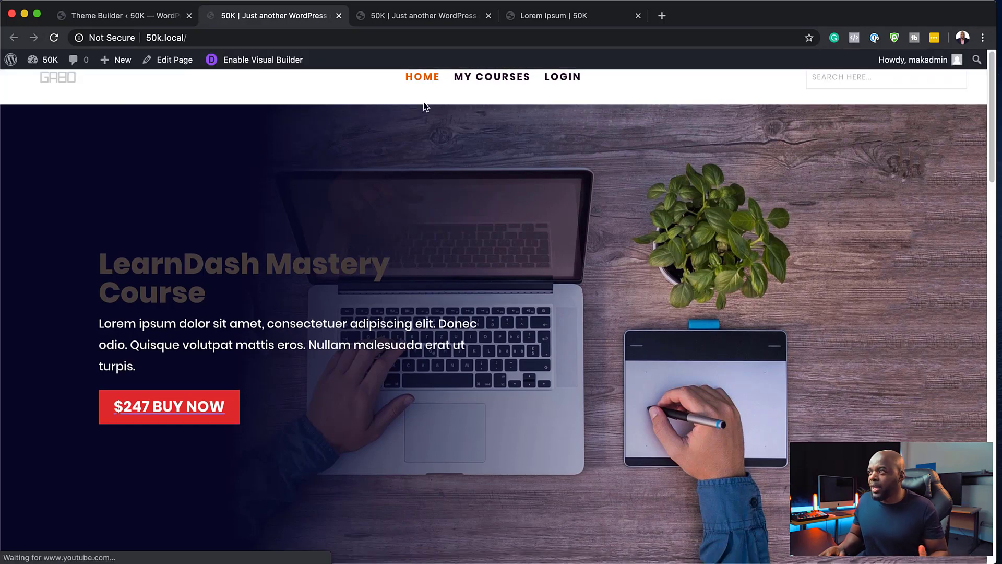
pyautogui.click(488, 78)
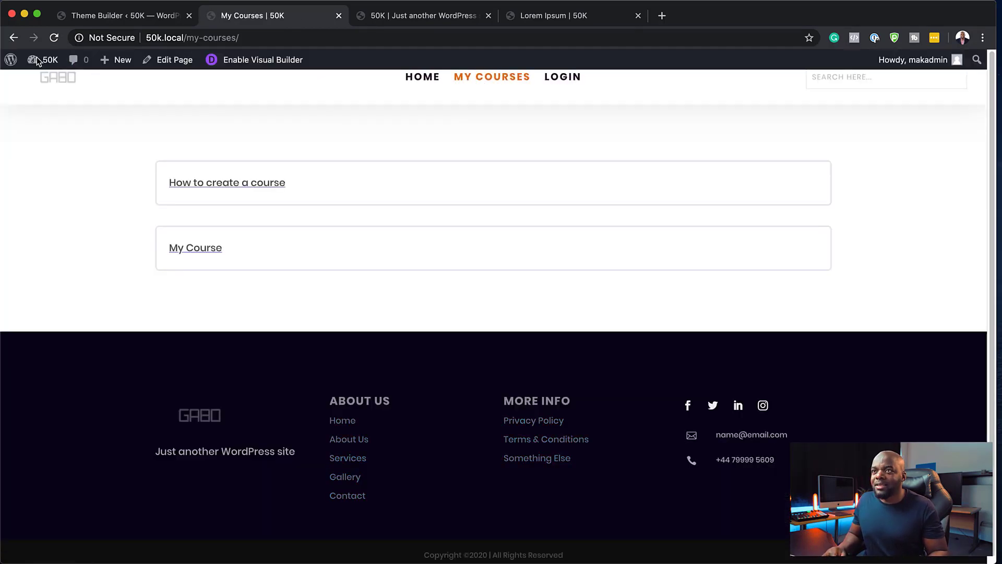
pyautogui.click(134, 17)
pyautogui.moveTo(73, 137)
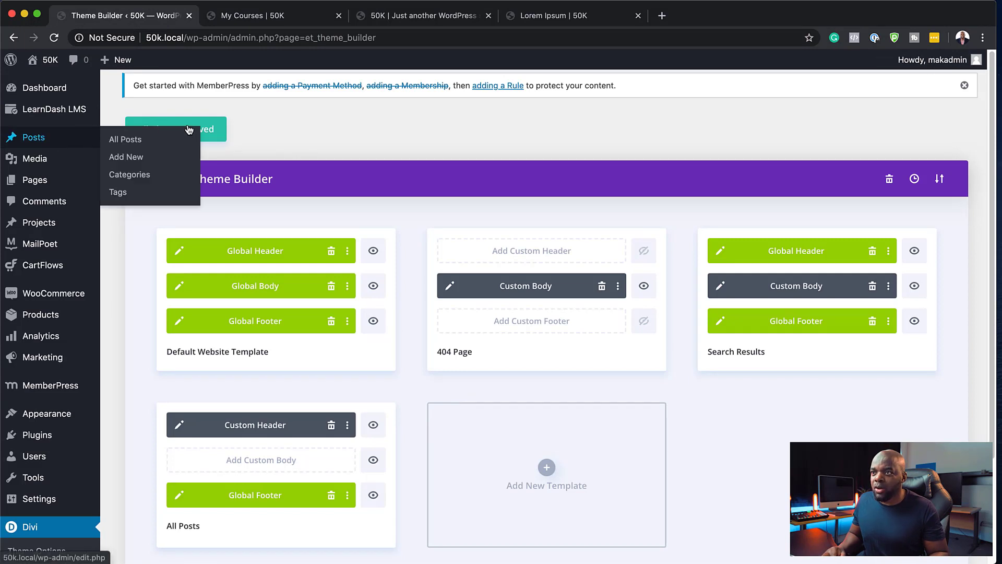
# Step: View the 'Praesent dapibus' post from All Posts and scroll it to see the dark header
pyautogui.click(125, 139)
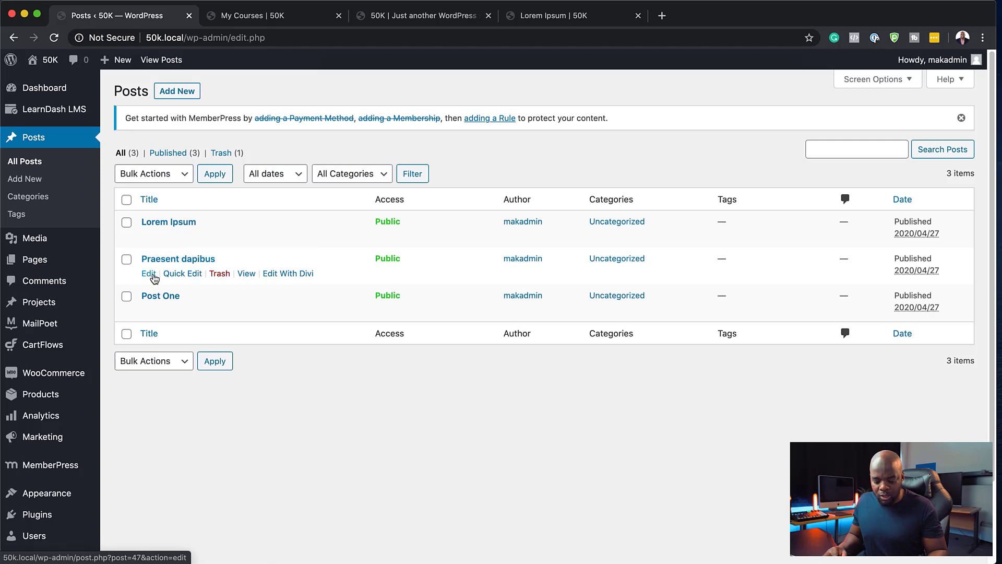
pyautogui.click(247, 275)
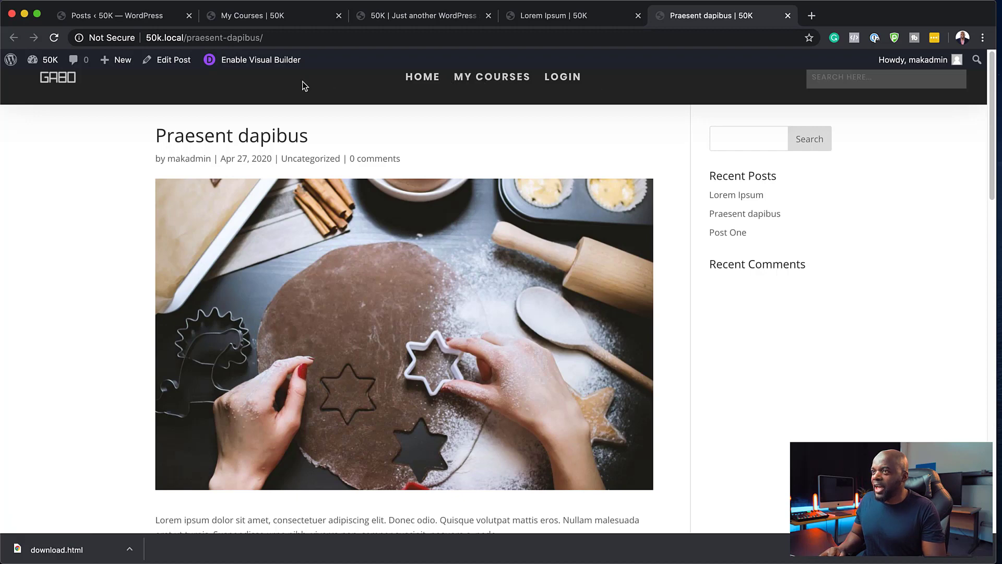
pyautogui.scroll(-15, 555, 286)
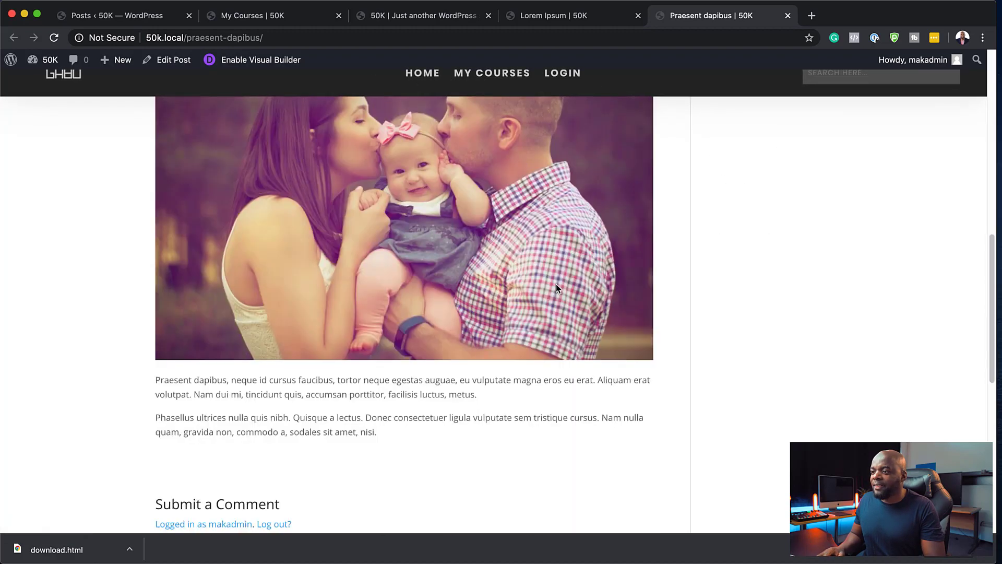
pyautogui.scroll(20, 556, 284)
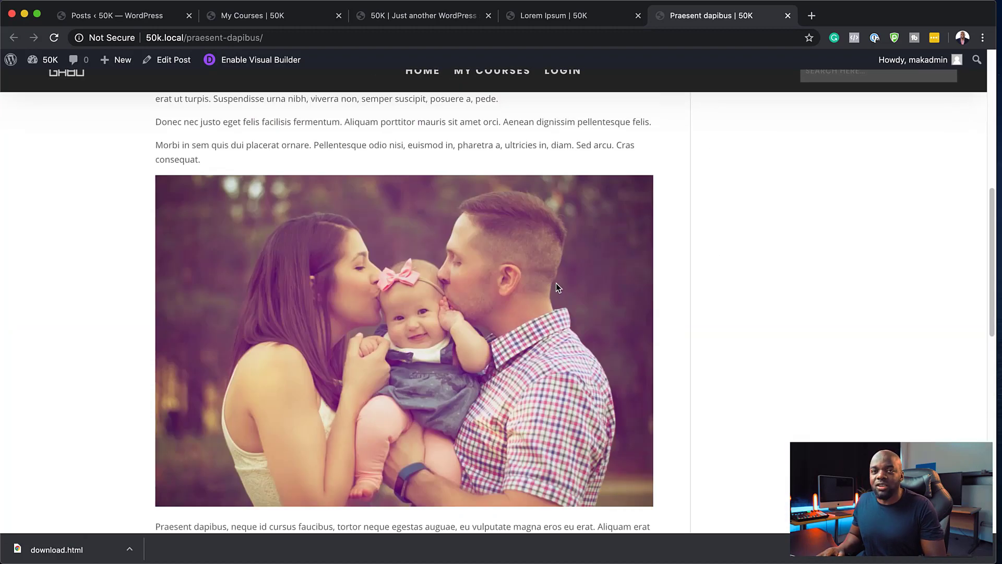